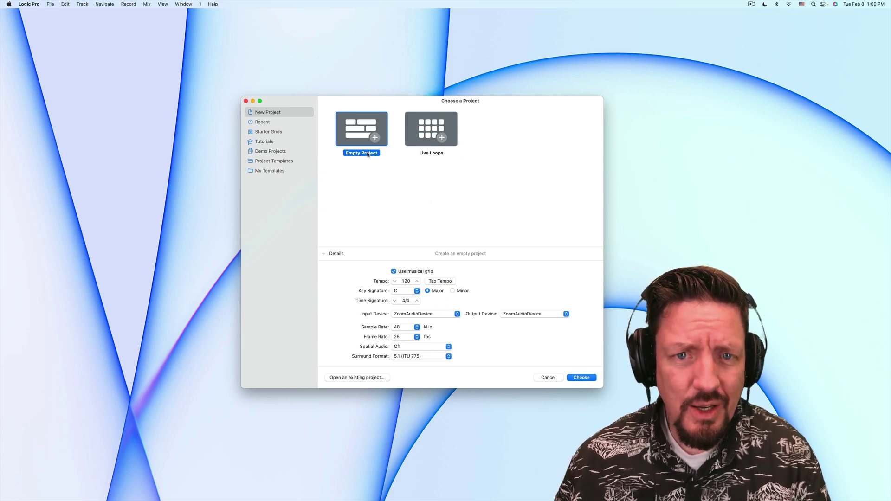
Choose the Empty Project template and keep its project details expanded.
{"action": "left_click", "coordinate": [430, 138]}
{"action": "left_click", "coordinate": [361, 132]}
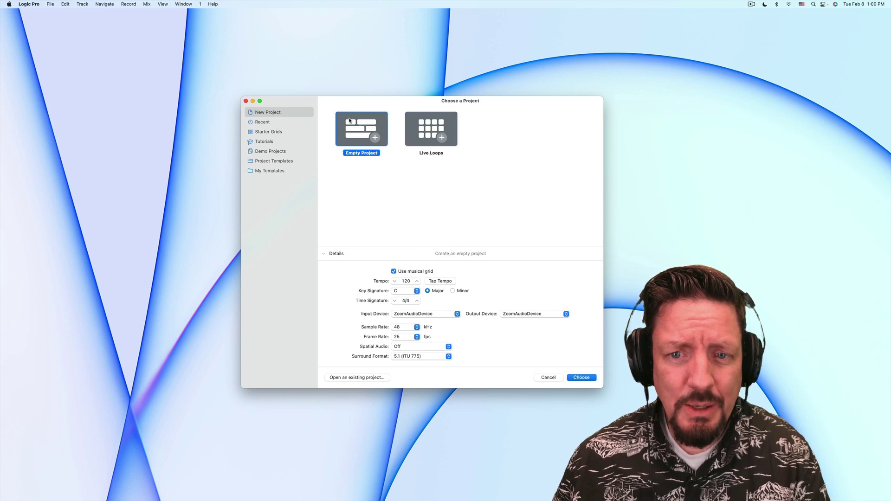
{"action": "left_click", "coordinate": [323, 255]}
{"action": "left_click", "coordinate": [323, 254]}
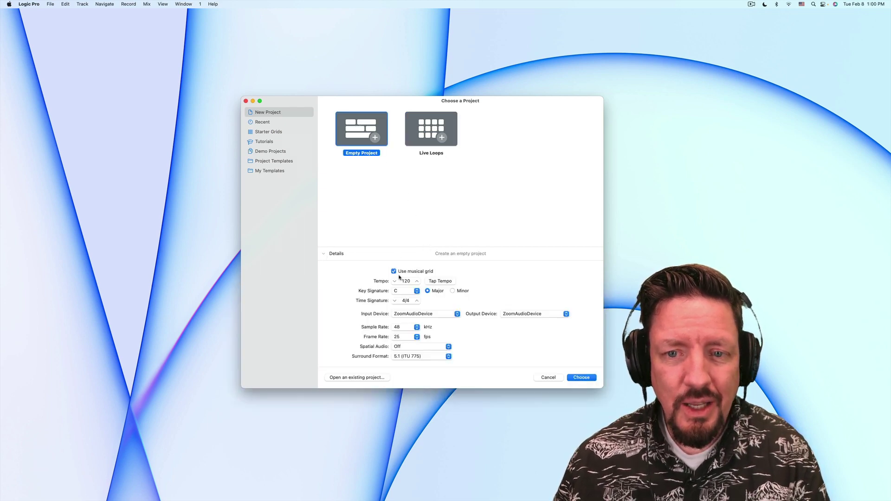
Tap in a tempo for the new project with Tap Tempo.
{"action": "left_click", "coordinate": [442, 284]}
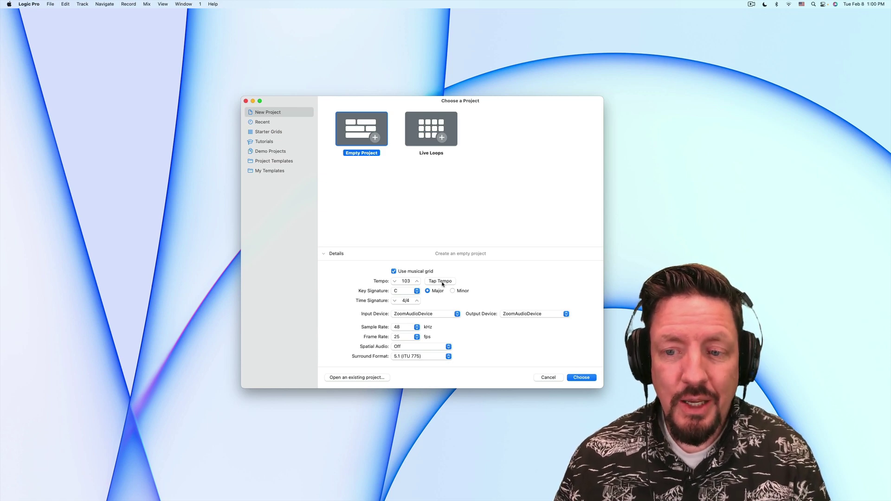
{"action": "left_click", "coordinate": [443, 284]}
{"action": "left_click", "coordinate": [442, 284]}
{"action": "left_click", "coordinate": [442, 284]}
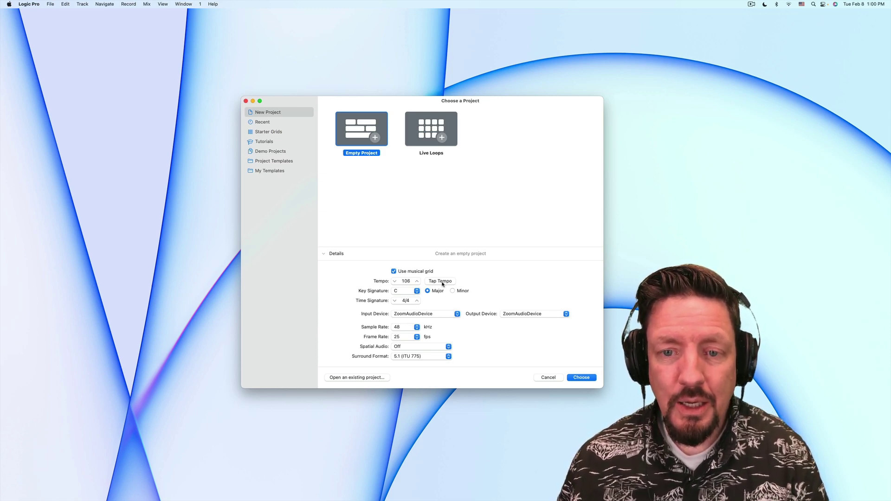
{"action": "left_click", "coordinate": [443, 284]}
{"action": "left_click", "coordinate": [442, 284]}
{"action": "left_click", "coordinate": [442, 284]}
{"action": "left_click", "coordinate": [443, 284]}
{"action": "left_click", "coordinate": [442, 284]}
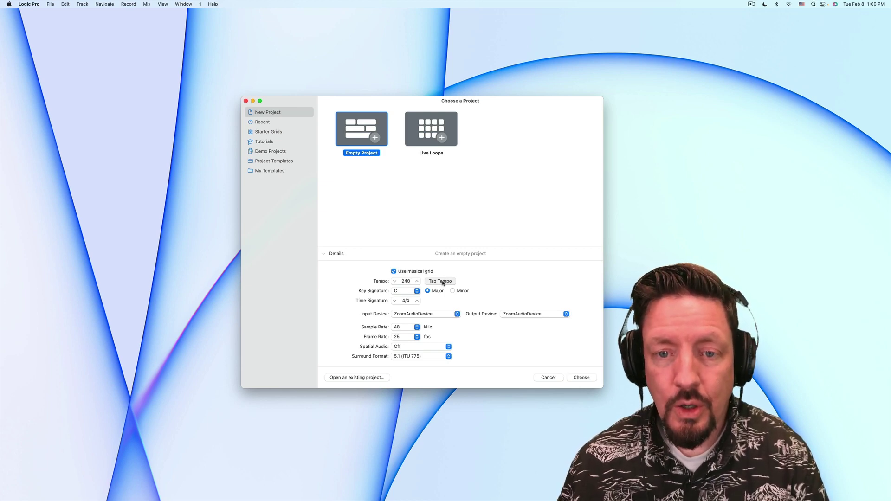
{"action": "left_click", "coordinate": [442, 284]}
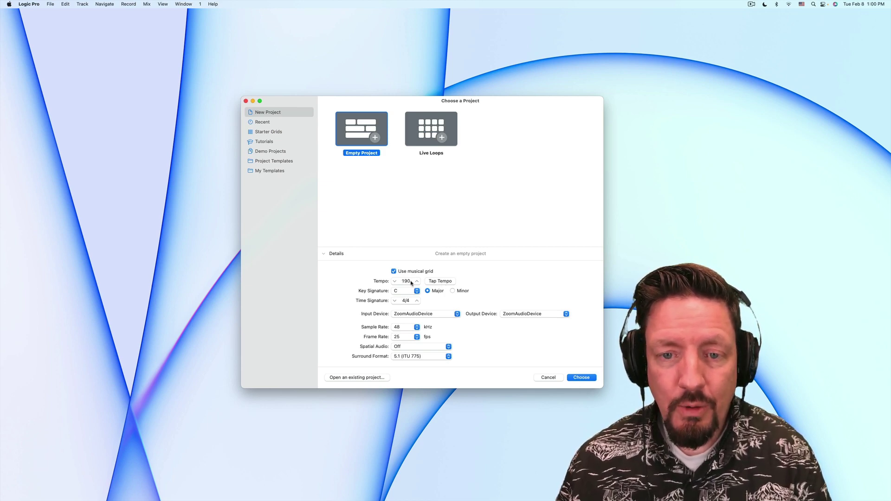
Set the new project's tempo to 120.
{"action": "left_click_drag", "start_coordinate": [411, 282], "coordinate": [410, 281]}
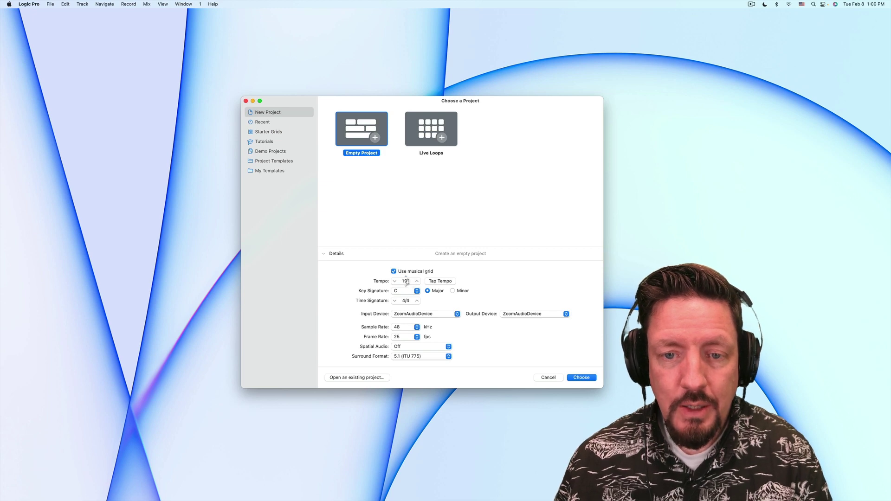
{"action": "double_click", "coordinate": [410, 282]}
{"action": "type", "text": "120"}
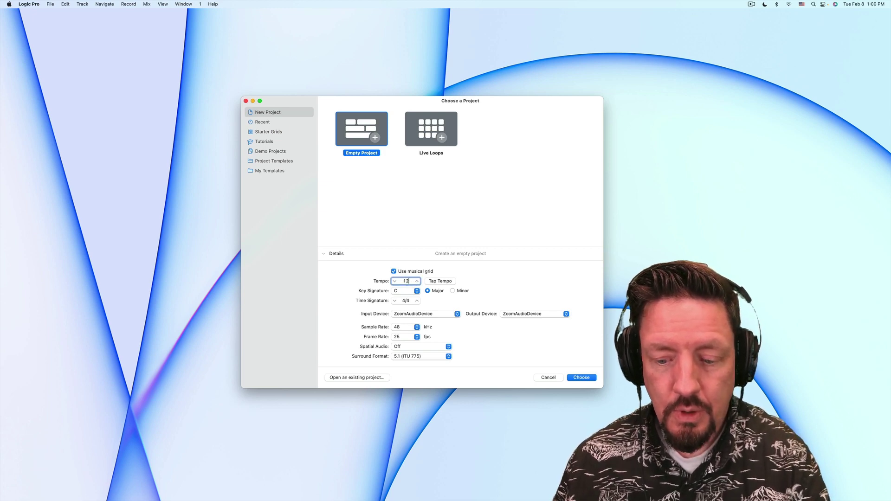
{"action": "key", "text": "Return"}
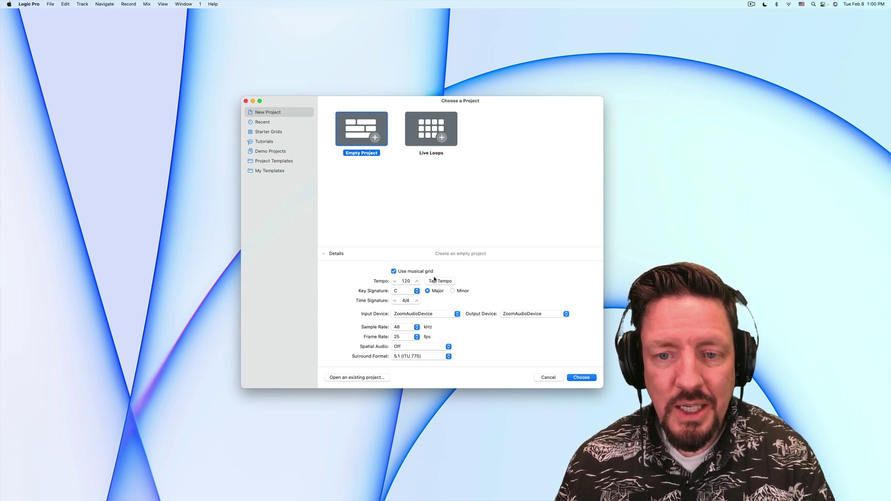
Set the project's input device to Steinberg UR22mkII and its output device to Use with Screenflow.
{"action": "left_click", "coordinate": [447, 314]}
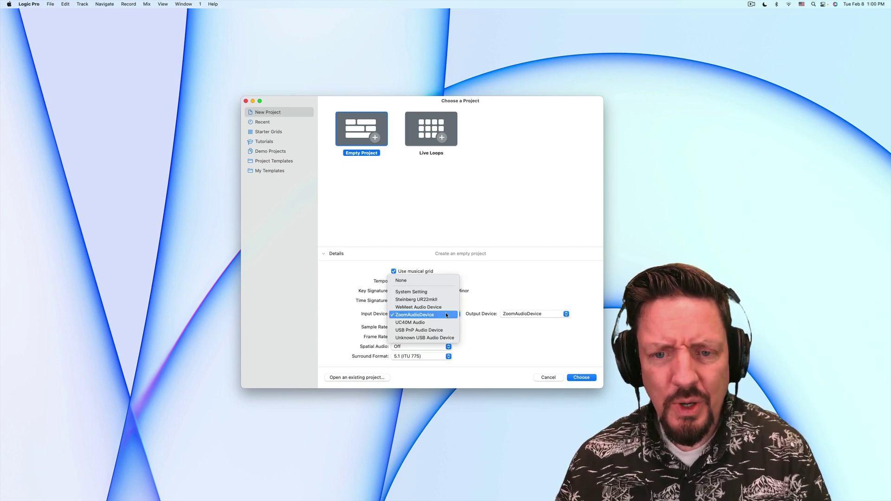
{"action": "left_click", "coordinate": [436, 300]}
{"action": "left_click", "coordinate": [518, 314]}
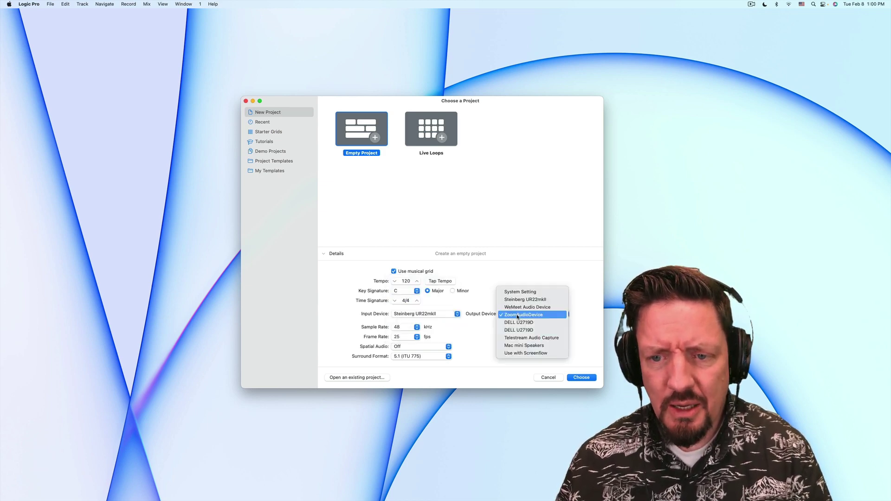
{"action": "left_click", "coordinate": [525, 353]}
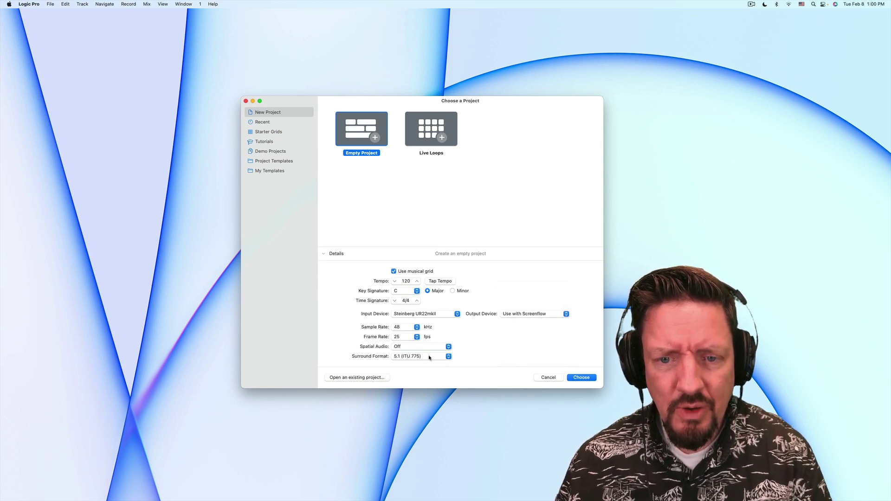
Create the empty project with one software instrument track using the default patch.
{"action": "left_click", "coordinate": [585, 379]}
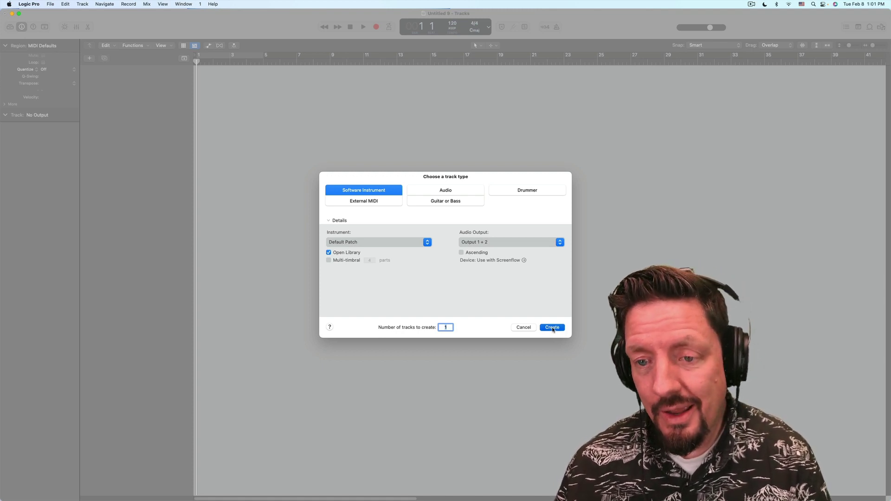
{"action": "left_click", "coordinate": [552, 327]}
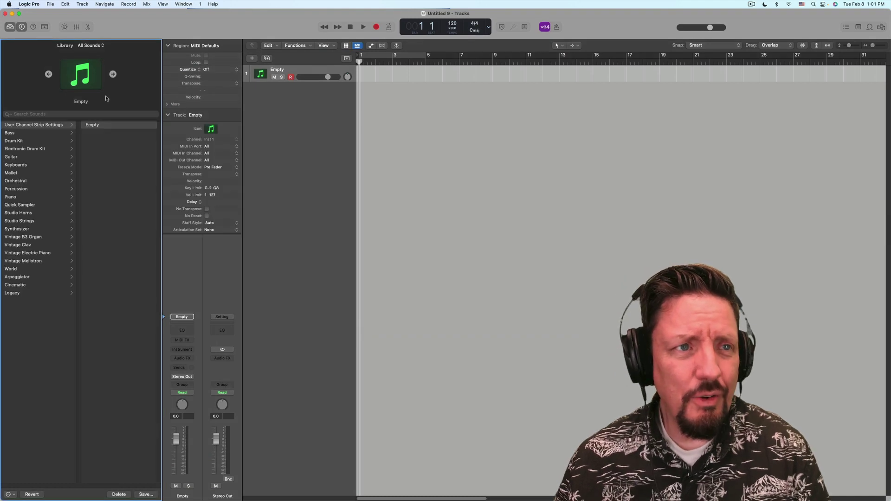
Search the key commands for "tap tempo" and check the shortcut assigned to the global Tap Tempo command.
{"action": "left_click", "coordinate": [29, 4]}
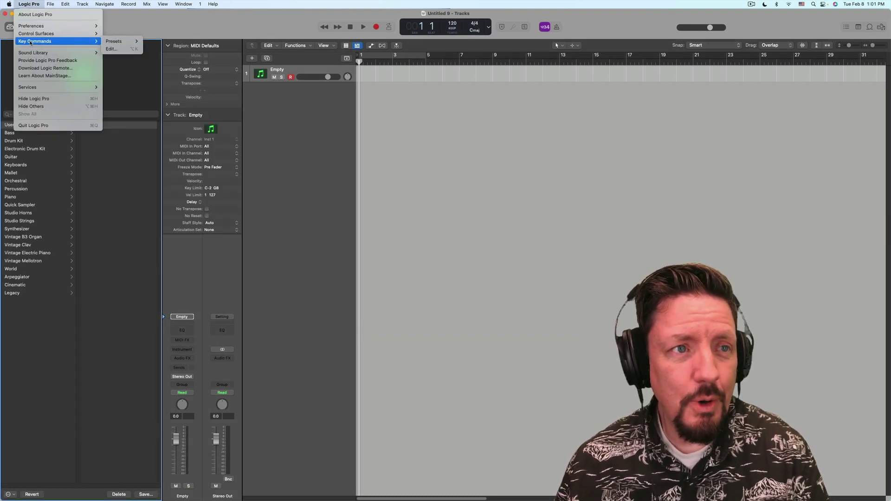
{"action": "mouse_move", "coordinate": [92, 41]}
{"action": "left_click", "coordinate": [122, 51]}
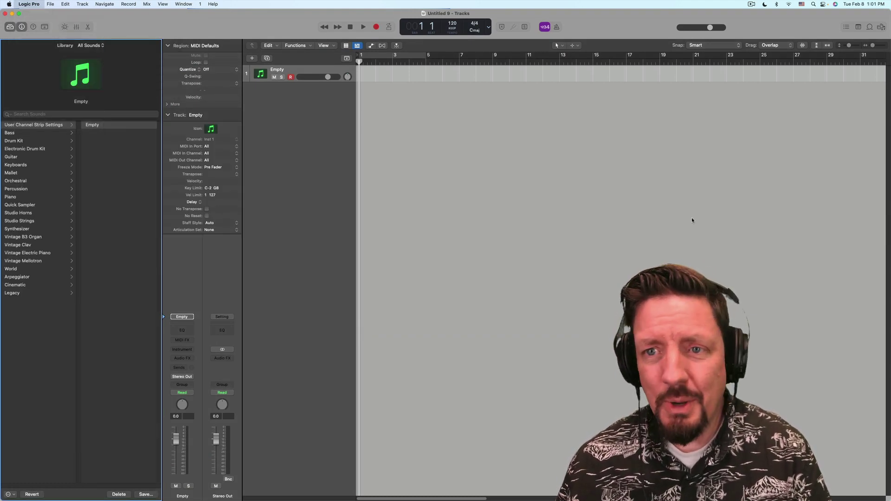
{"action": "type", "text": "tap tempo"}
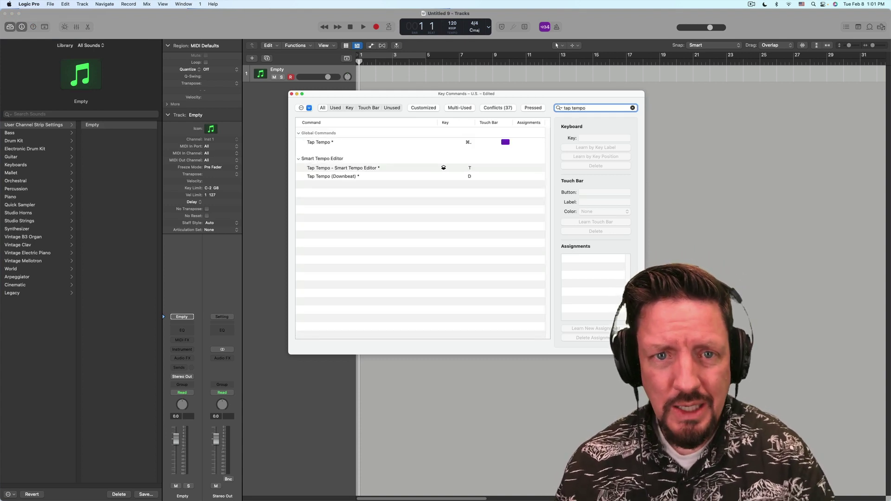
{"action": "left_click", "coordinate": [360, 144]}
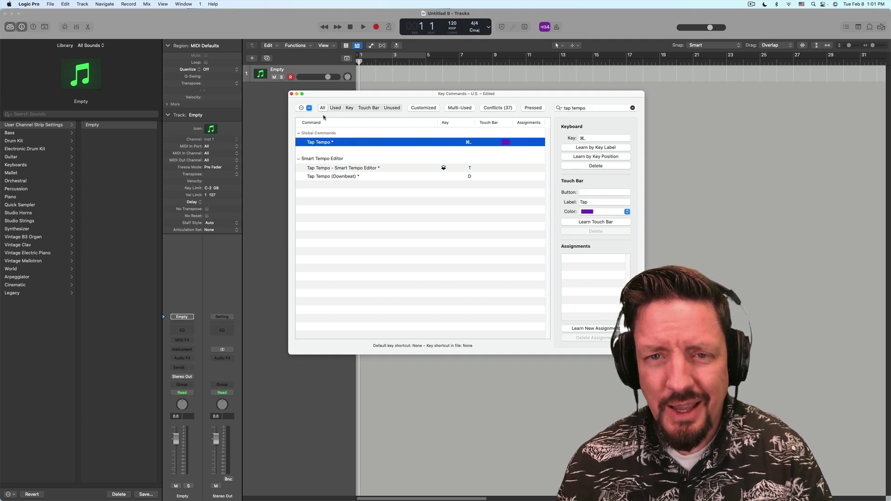
{"action": "left_click", "coordinate": [291, 94]}
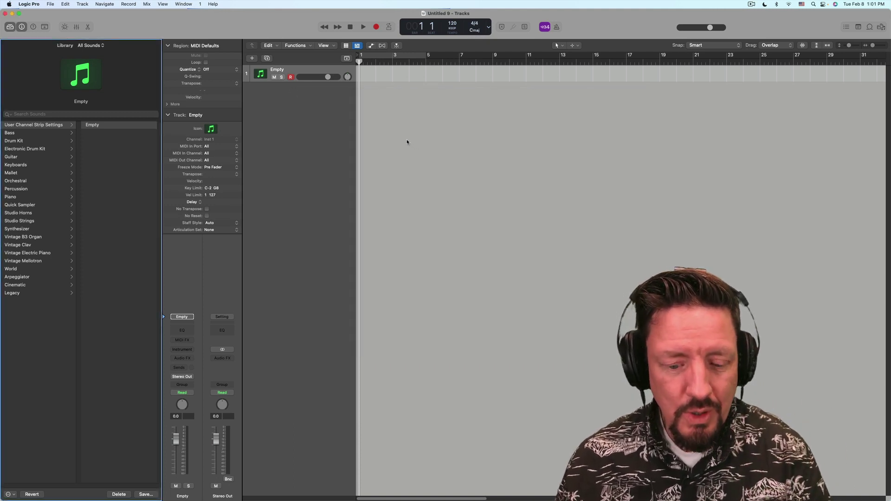
Trigger Tap Tempo, accept enabling it in the project's synchronization settings, and stop playback.
{"action": "key", "text": "t"}
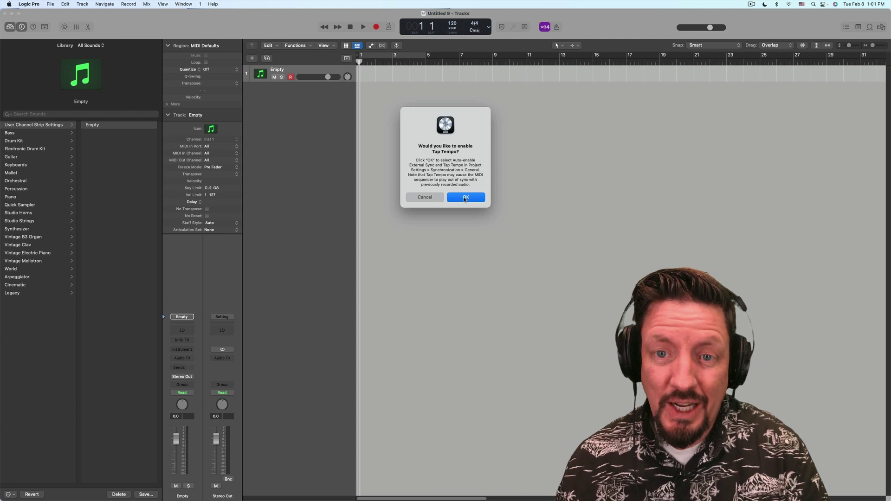
{"action": "left_click", "coordinate": [465, 198]}
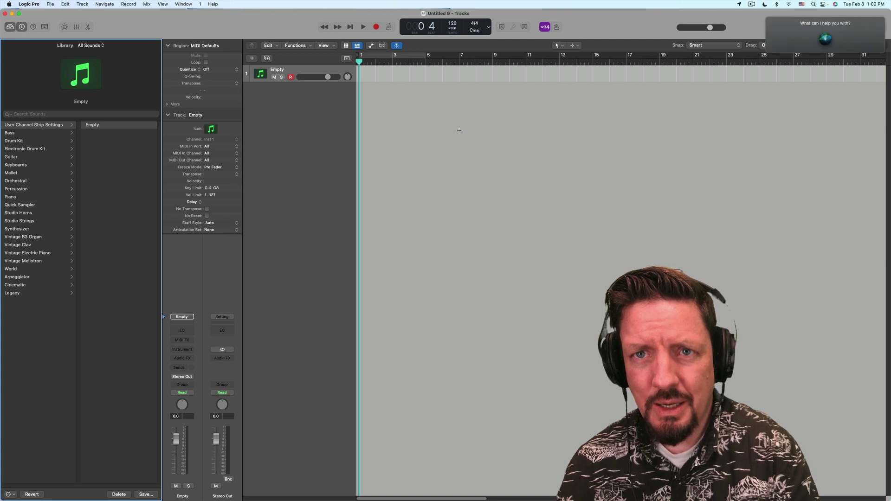
{"action": "left_click", "coordinate": [767, 19]}
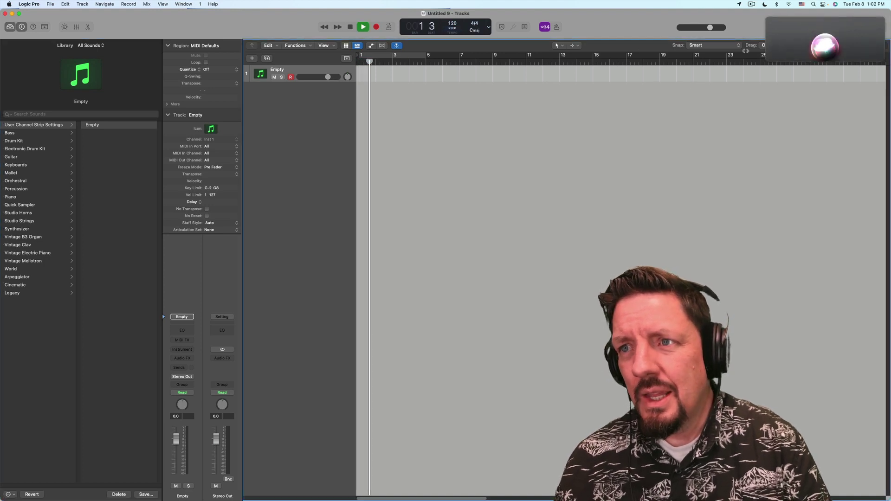
{"action": "left_click", "coordinate": [767, 20]}
{"action": "key", "text": "space"}
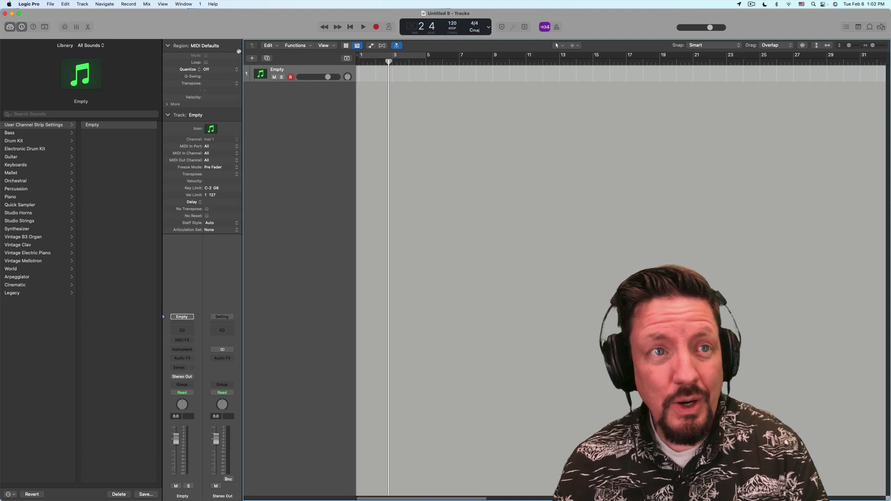
Open the Tempo Interpreter window for the project.
{"action": "left_click", "coordinate": [66, 5]}
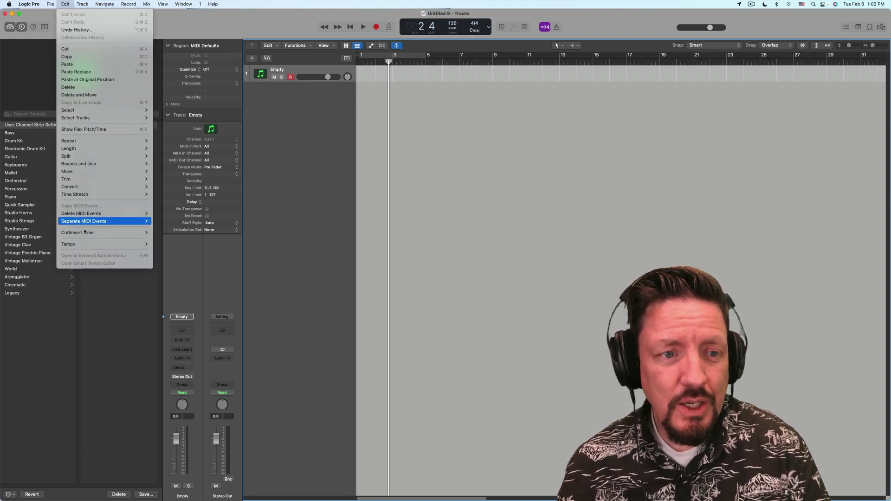
{"action": "mouse_move", "coordinate": [139, 244]}
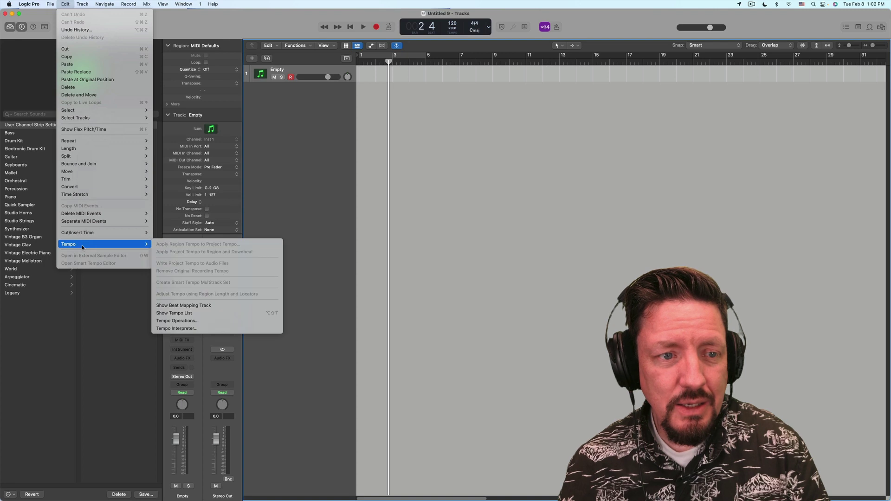
{"action": "left_click", "coordinate": [190, 329]}
{"action": "left_click", "coordinate": [384, 336]}
Tap in a project tempo of 190 bpm with the Tempo Interpreter open and stop playback.
{"action": "key", "text": "space"}
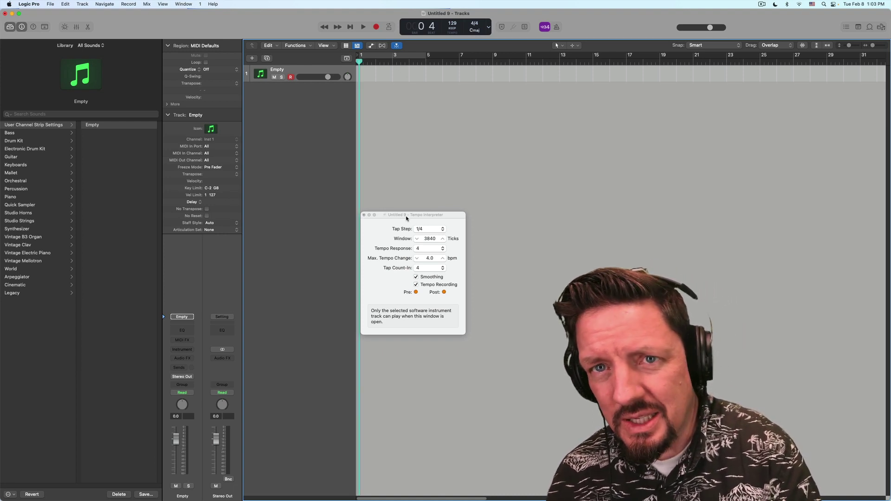
{"action": "key", "text": "space"}
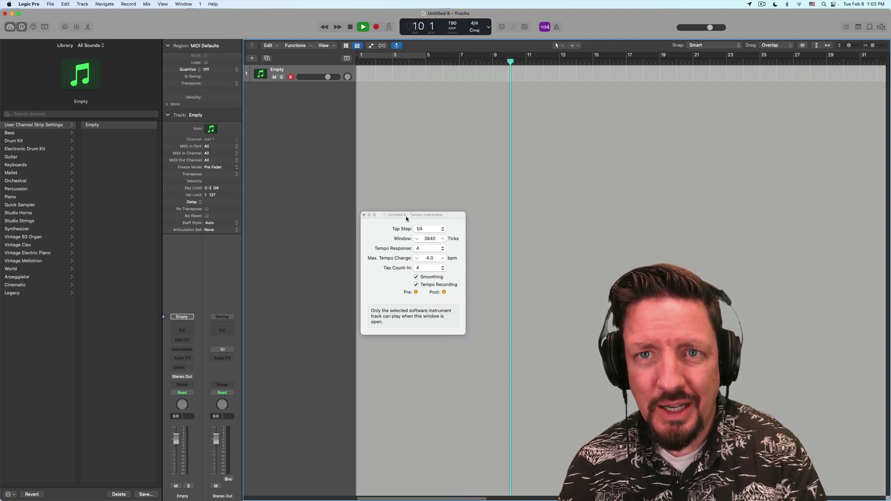
{"action": "key", "text": "space"}
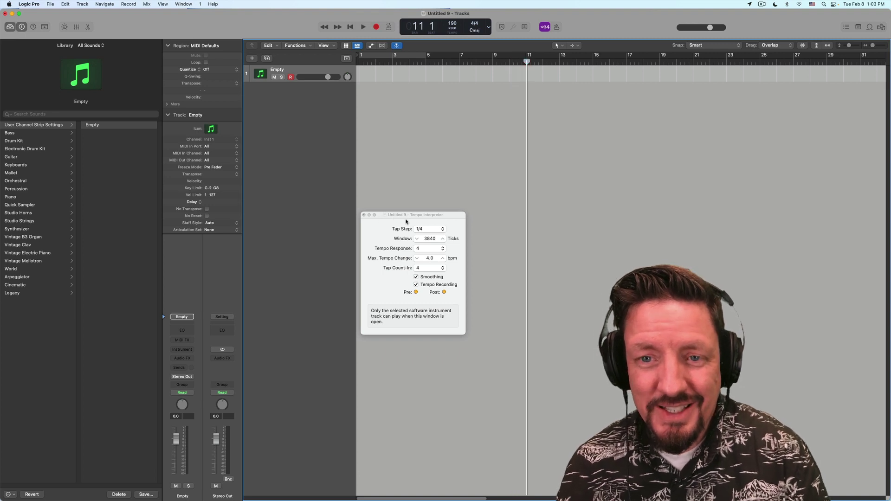
Check the Tempo Response choices, close the Tempo Interpreter and return the playhead to the beginning of the project.
{"action": "left_click", "coordinate": [431, 249]}
{"action": "left_click", "coordinate": [419, 249]}
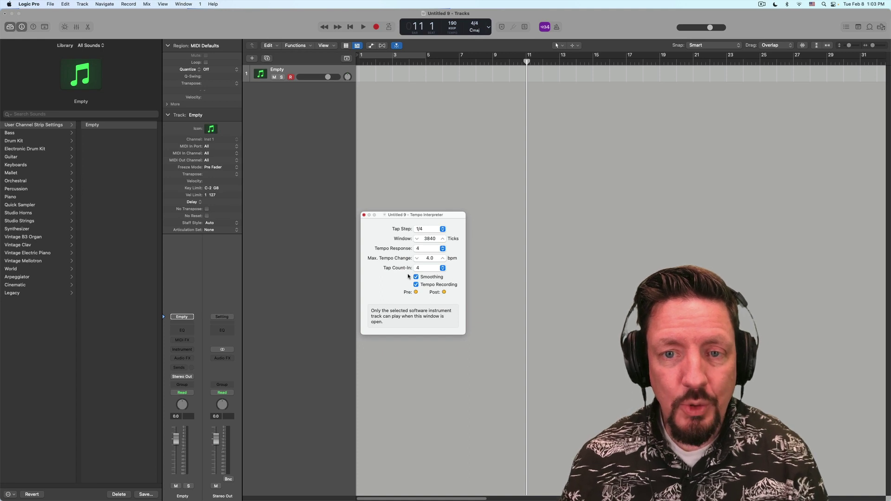
{"action": "left_click", "coordinate": [551, 280]}
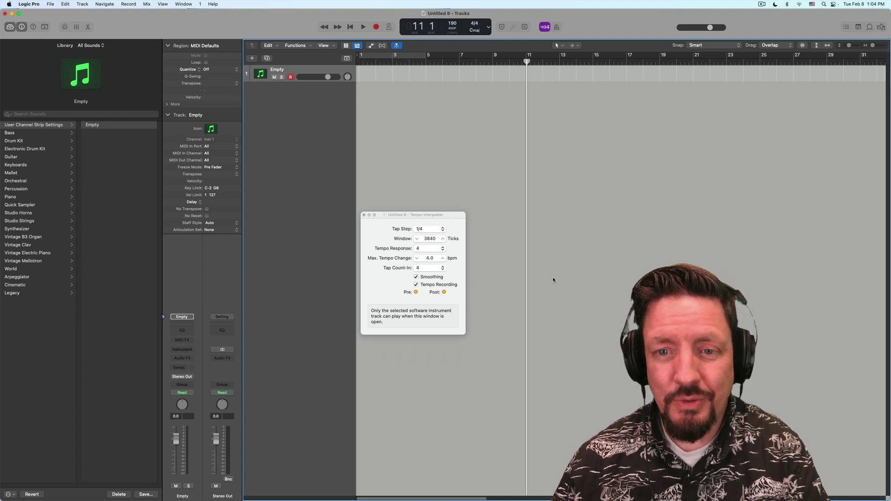
{"action": "left_click", "coordinate": [364, 215]}
{"action": "key", "text": "Return"}
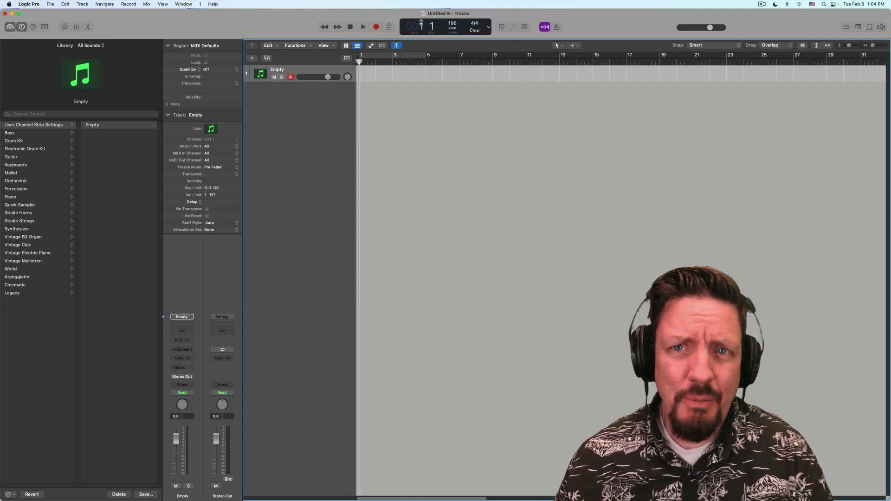
Switch the project tempo mode to ADAPT – Adapt Project Tempo.
{"action": "left_click", "coordinate": [454, 28]}
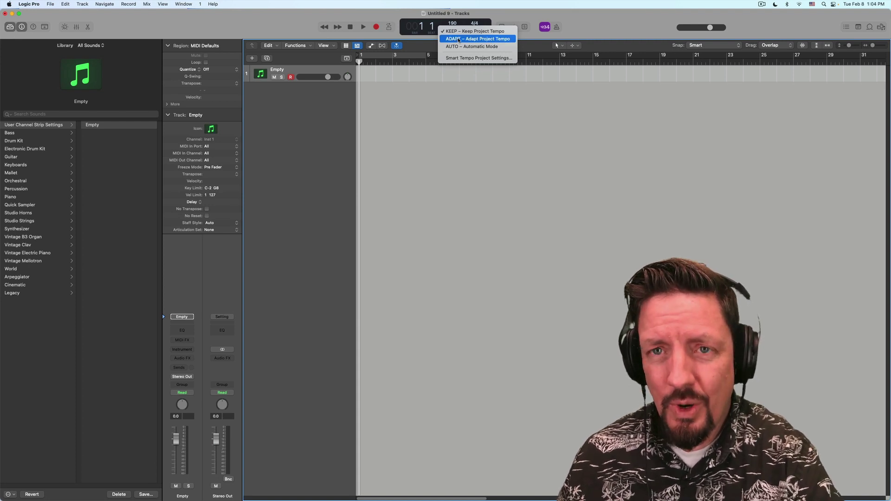
{"action": "left_click", "coordinate": [458, 39]}
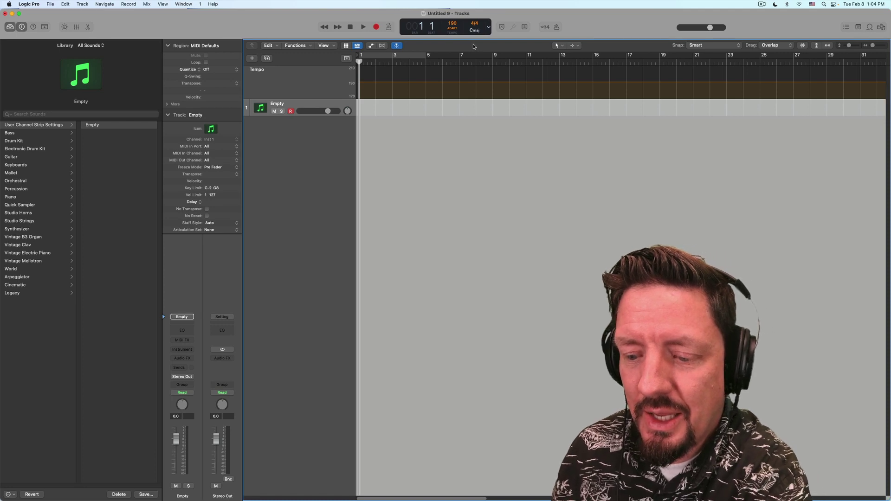
Customize the control bar to include Capture Recording among its transport controls.
{"action": "right_click", "coordinate": [281, 27]}
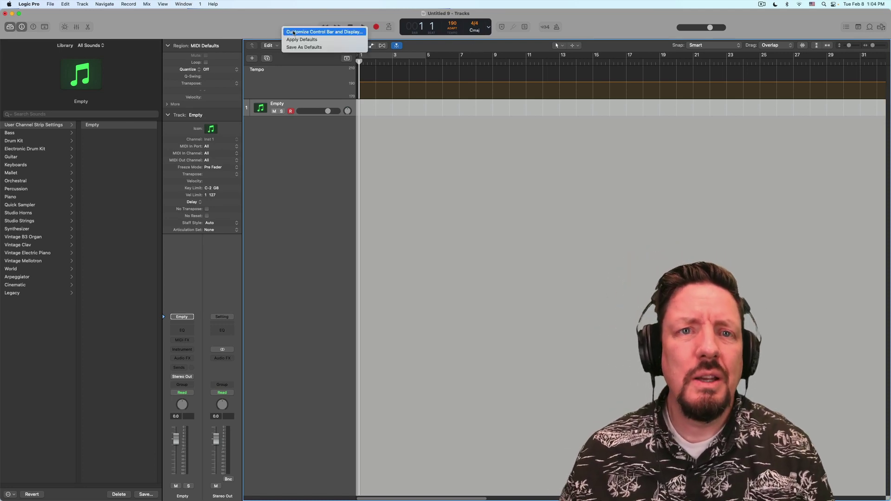
{"action": "left_click", "coordinate": [306, 31]}
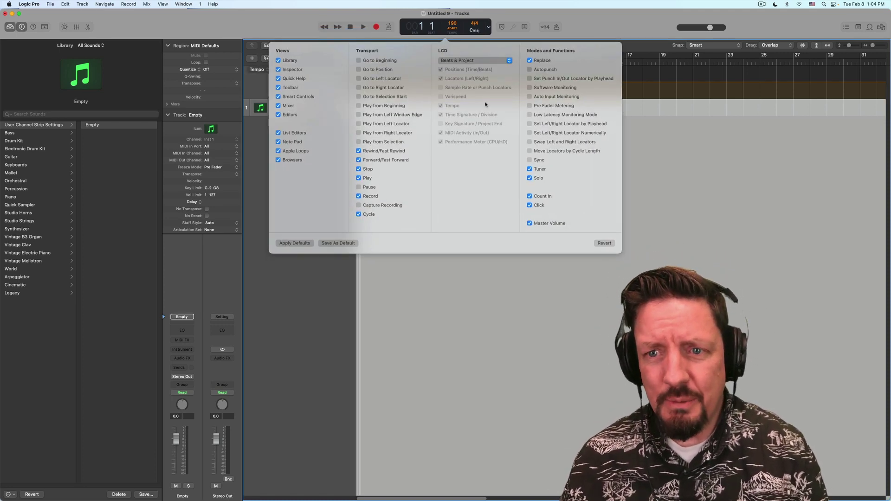
{"action": "left_click", "coordinate": [393, 207]}
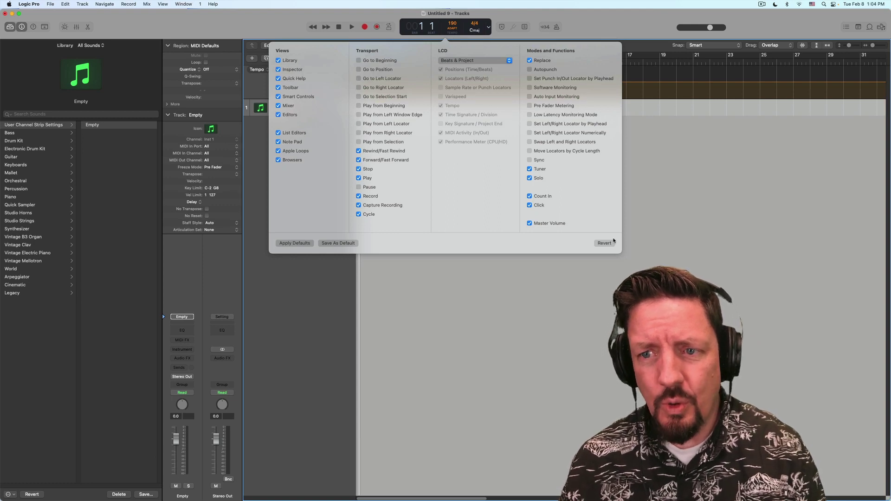
{"action": "left_click", "coordinate": [254, 47]}
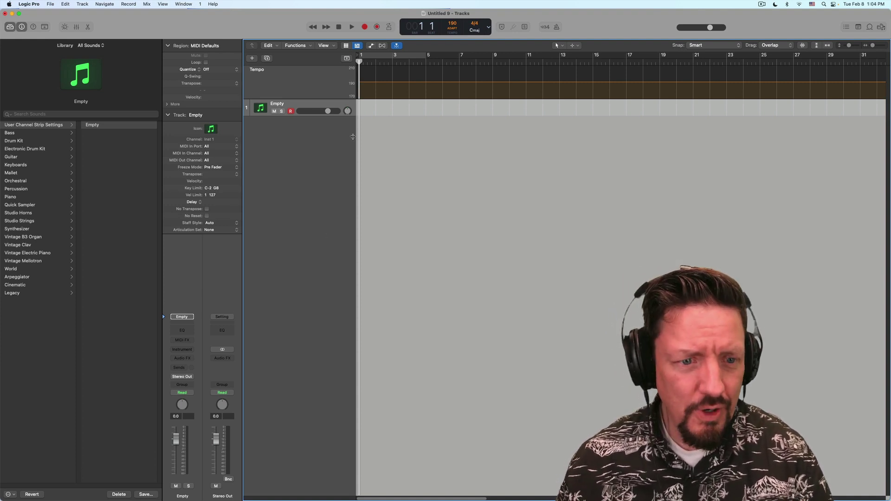
Enable patch merging in the Library and load the Steinway Grand Piano patch onto the empty track.
{"action": "left_click", "coordinate": [10, 494]}
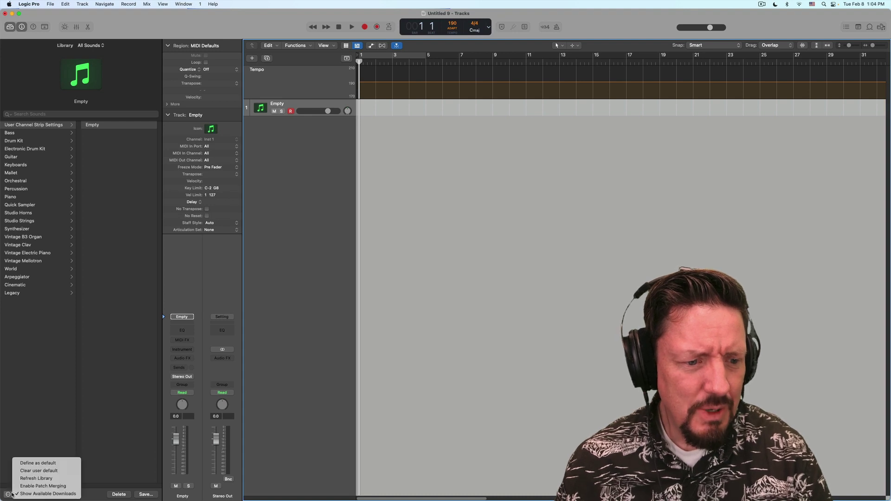
{"action": "left_click", "coordinate": [33, 484]}
{"action": "left_click", "coordinate": [27, 197]}
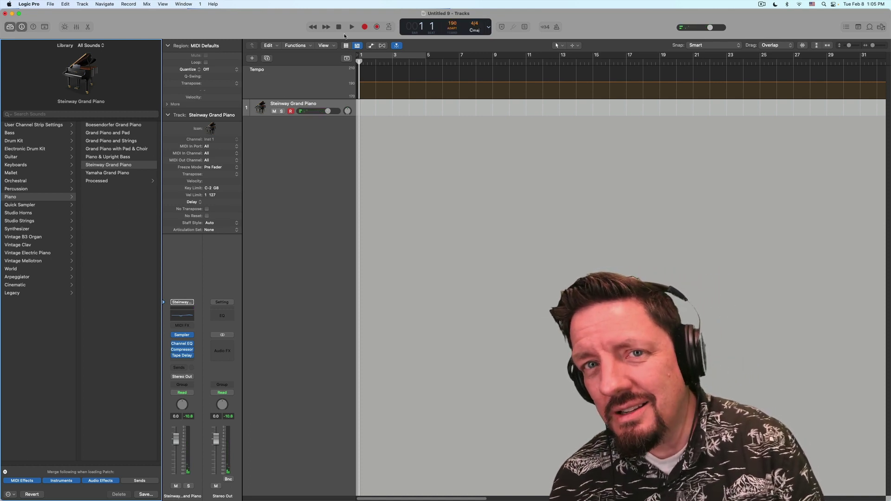
Capture the piano performance just played as a recording, undo the latest take and return the playhead to the project start.
{"action": "key", "text": "shift+r"}
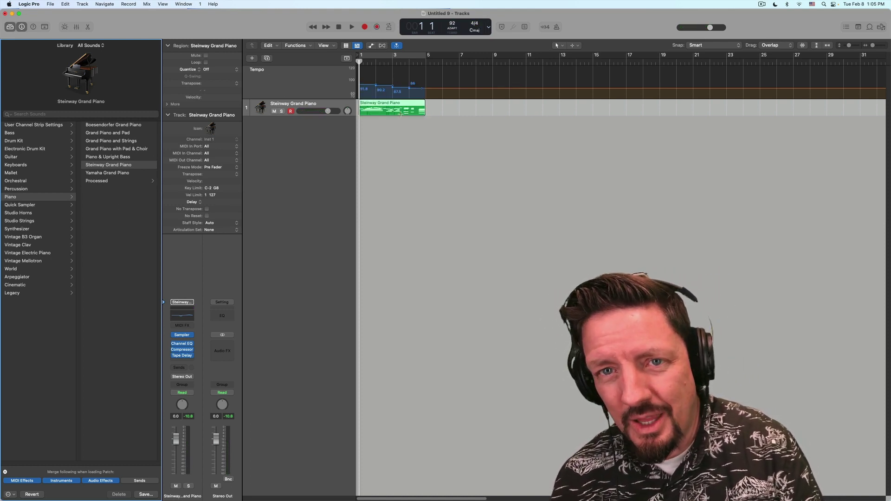
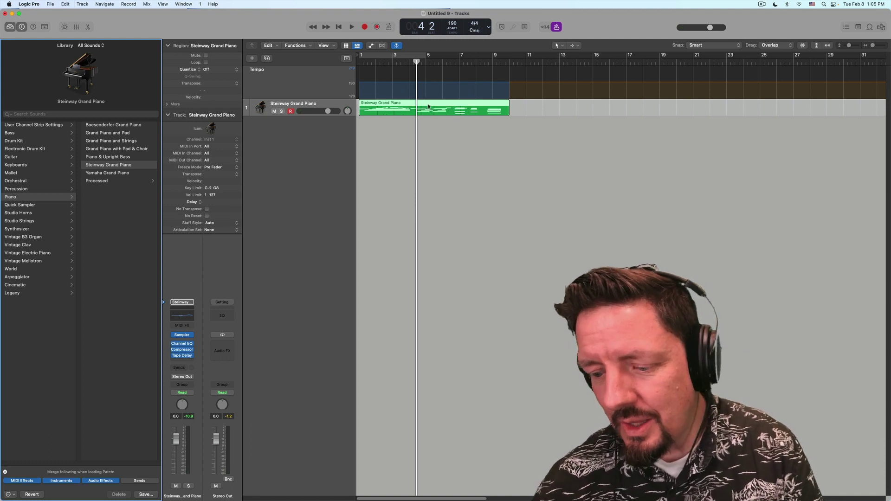
{"action": "key", "text": "super+z"}
{"action": "key", "text": "Return"}
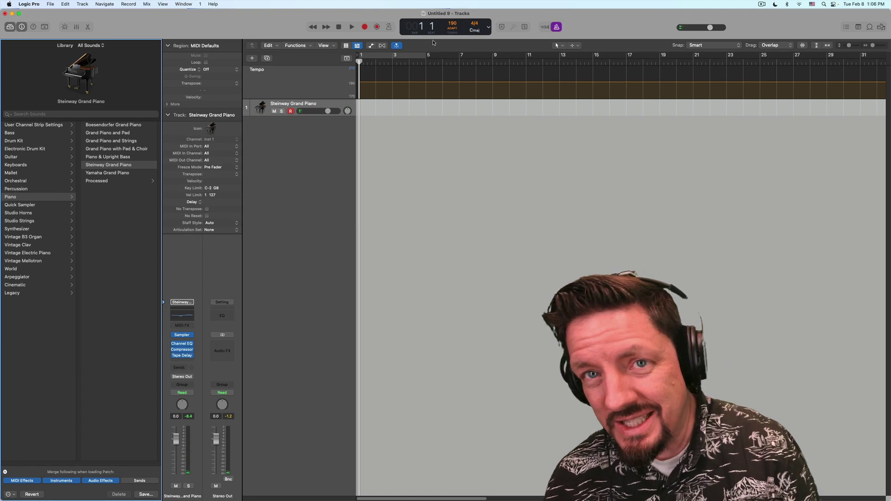
Capture the freshly played piano performance as a region on the Steinway Grand Piano track and play it back.
{"action": "left_click", "coordinate": [377, 27]}
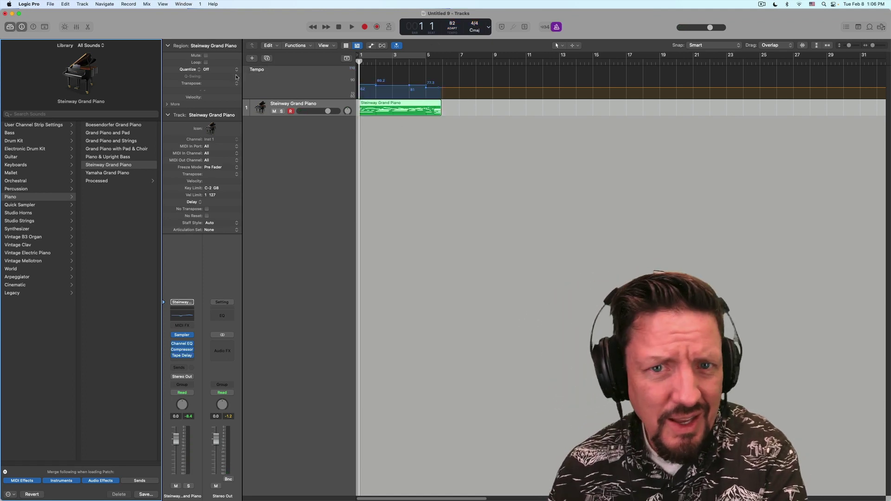
{"action": "key", "text": "space"}
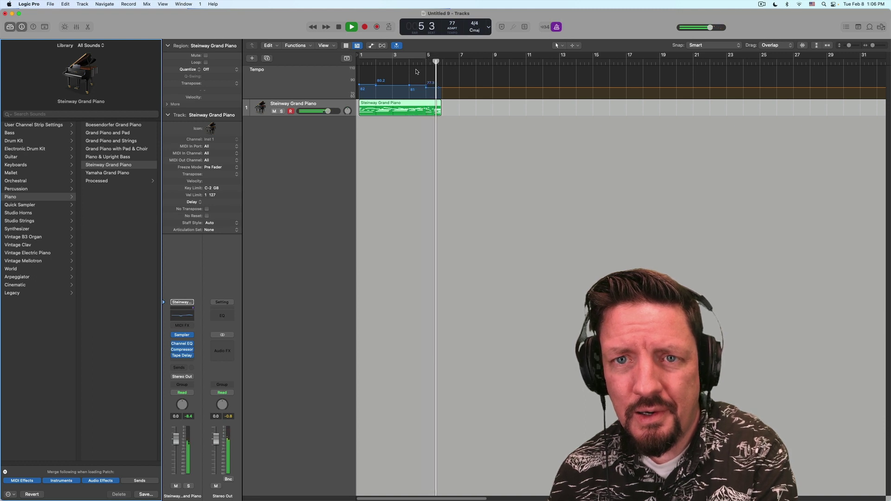
{"action": "key", "text": "space"}
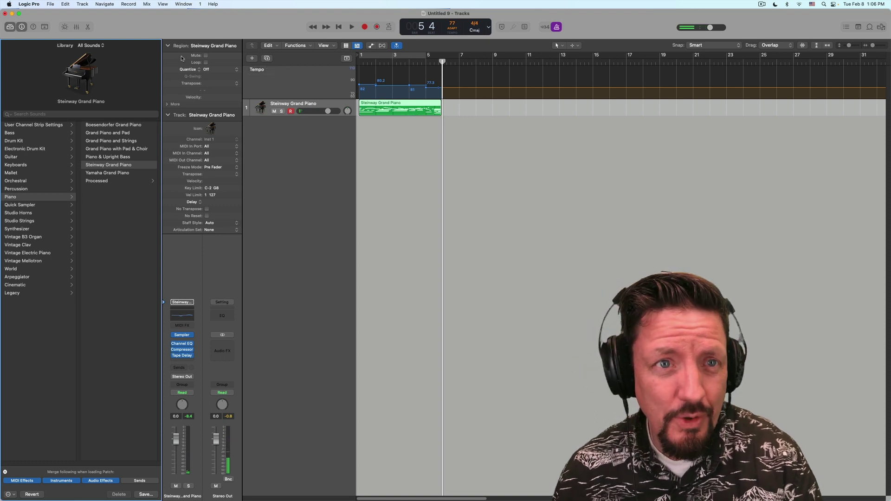
Quantize the captured piano region to 1/8 Note, play it from the beginning and return the playhead to the start.
{"action": "left_click", "coordinate": [206, 69]}
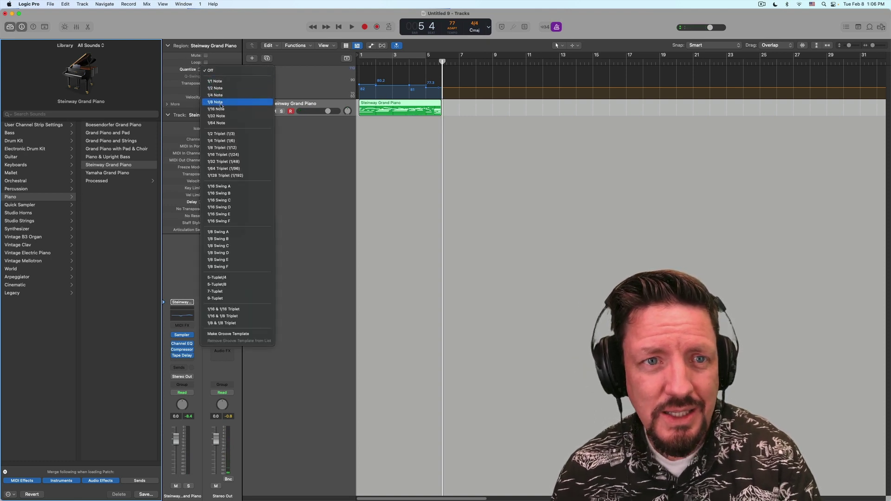
{"action": "left_click", "coordinate": [231, 108]}
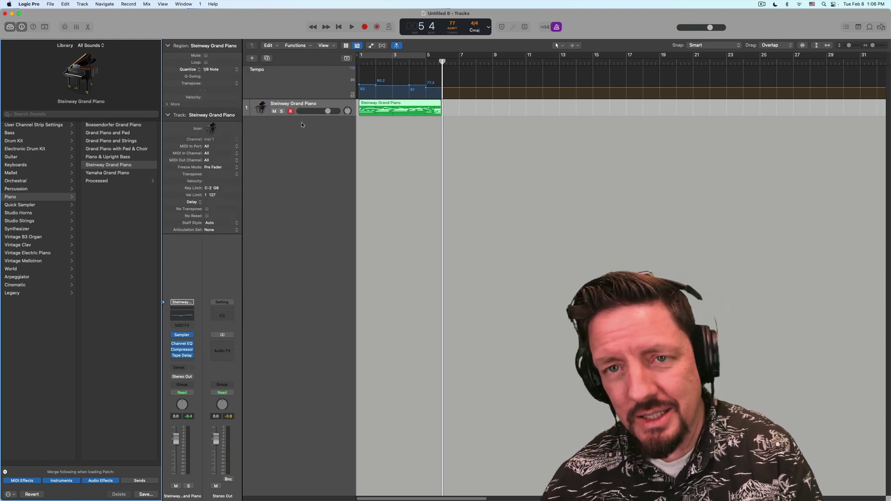
{"action": "key", "text": "Return"}
{"action": "key", "text": "space"}
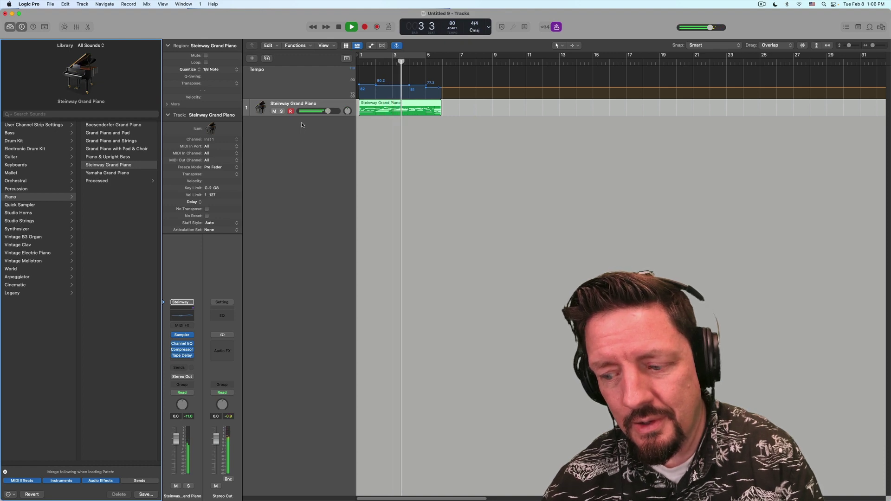
{"action": "key", "text": "space"}
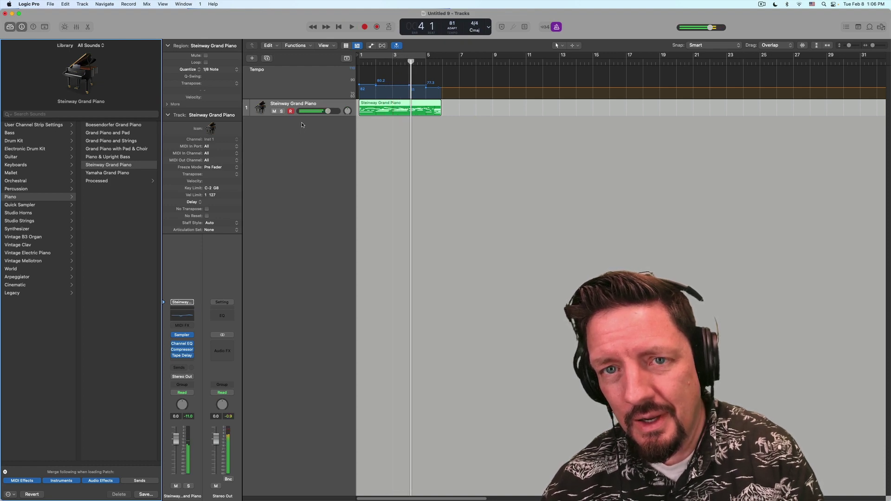
{"action": "key", "text": "Return"}
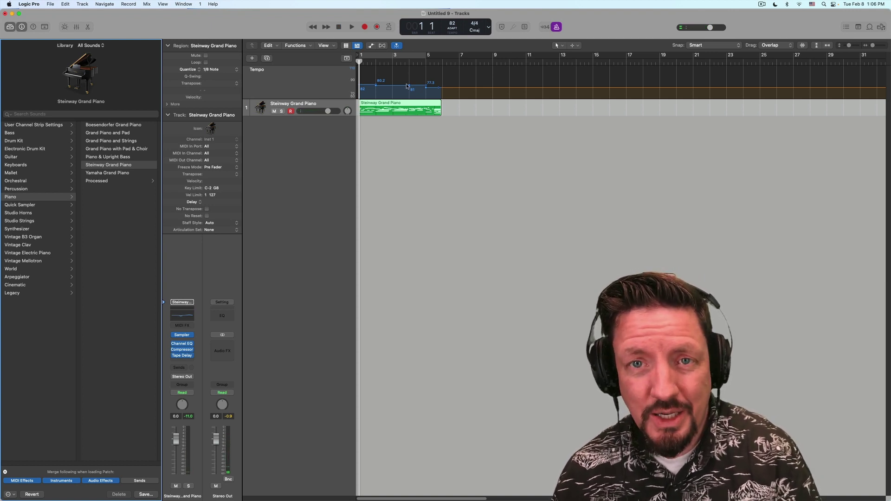
Switch the project tempo mode to KEEP, replace the tempo changes with a constant 110 bpm and play the piano region.
{"action": "left_click", "coordinate": [451, 29]}
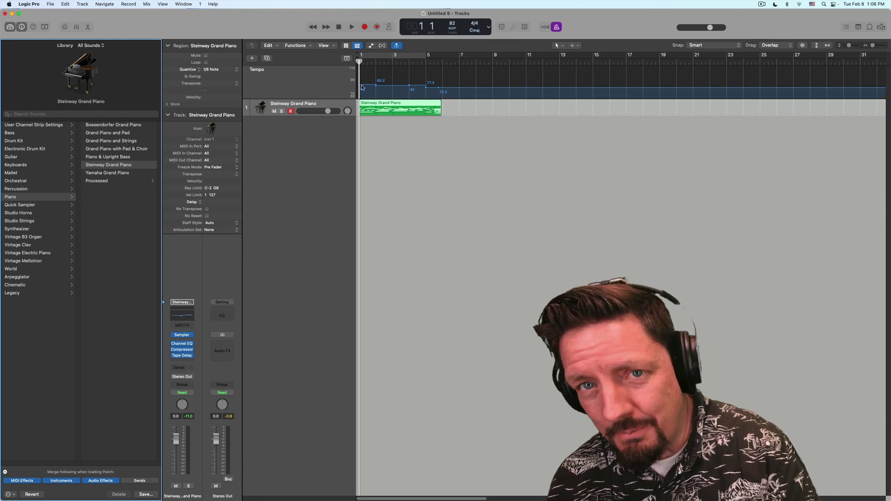
{"action": "left_click_drag", "start_coordinate": [376, 85], "coordinate": [340, 65]}
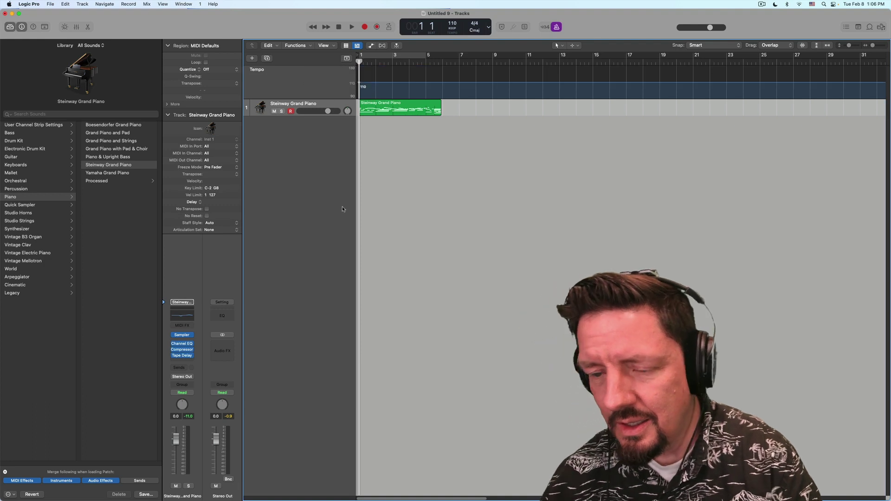
{"action": "key", "text": "space"}
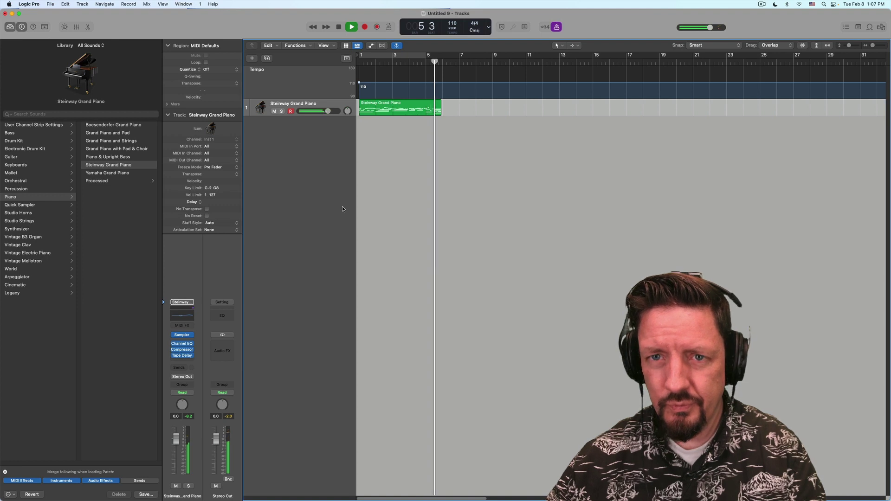
{"action": "key", "text": "space"}
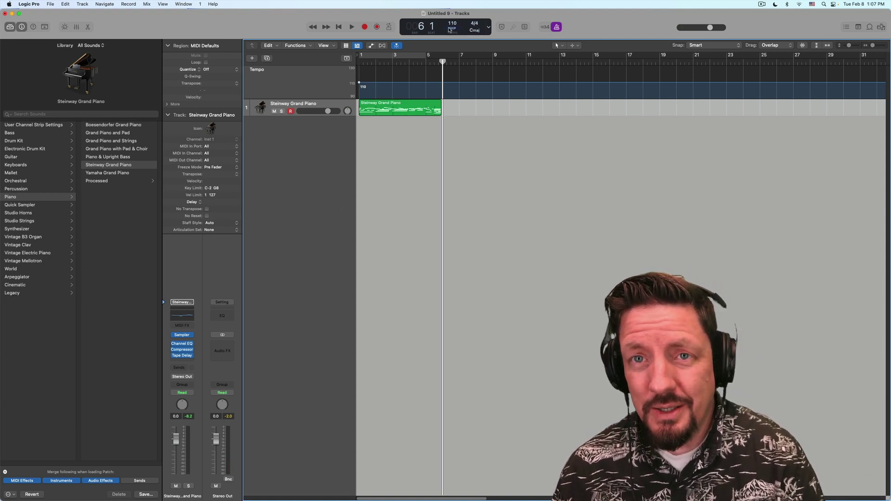
Delete the piano region, set the tempo mode to ADAPT – Adapt Project Tempo and return the playhead to the beginning.
{"action": "left_click", "coordinate": [421, 107]}
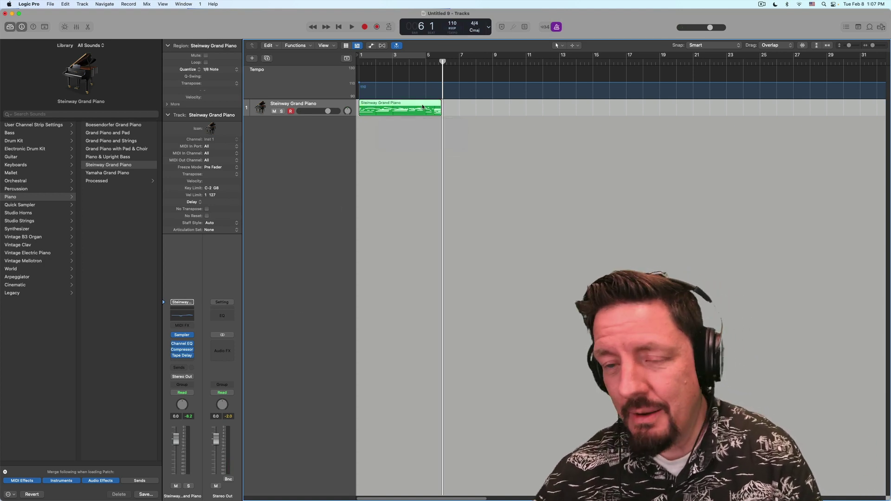
{"action": "key", "text": "Delete"}
{"action": "left_click", "coordinate": [451, 27]}
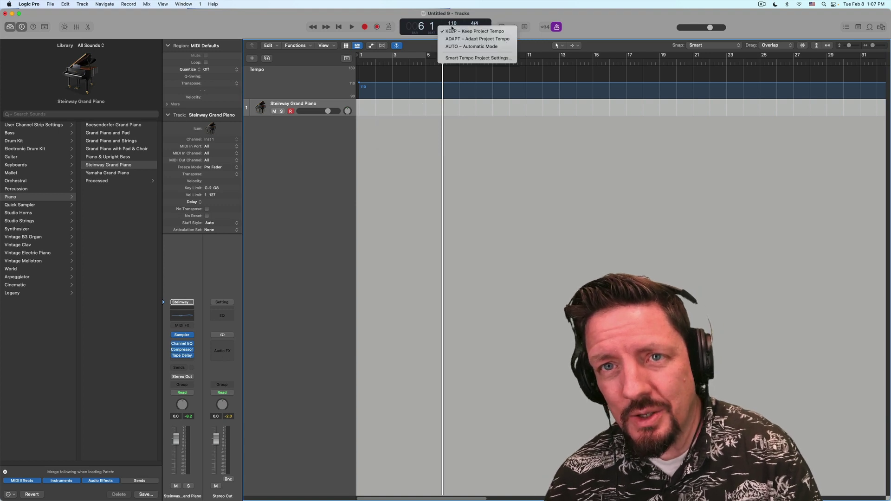
{"action": "left_click", "coordinate": [455, 40]}
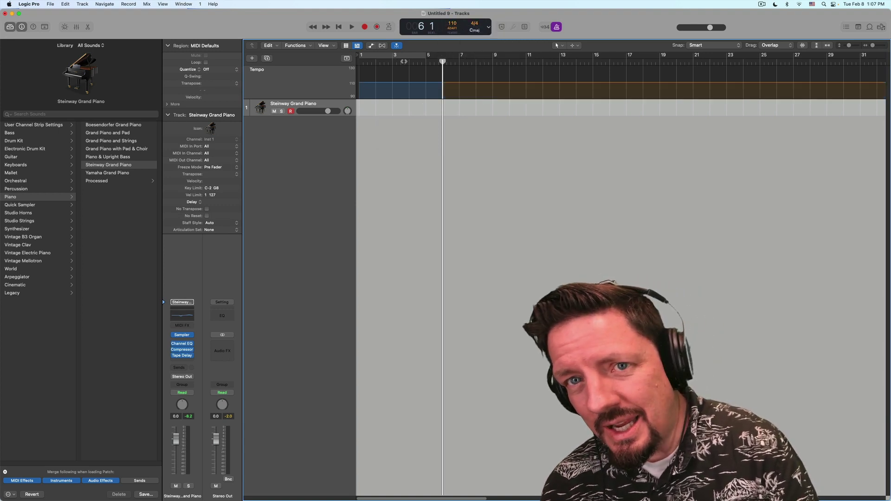
{"action": "key", "text": "Return"}
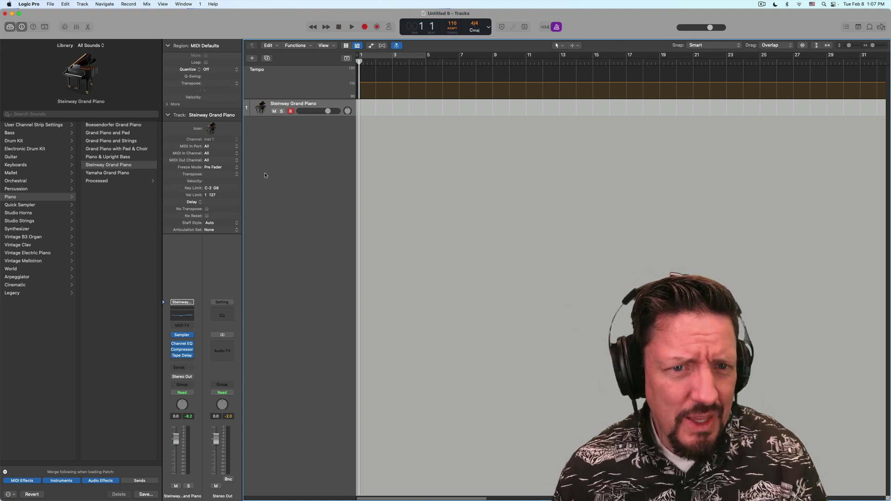
Add a second software instrument track, load Drum Kit Designer on it and move the plug-in window below the tracks.
{"action": "double_click", "coordinate": [288, 132]}
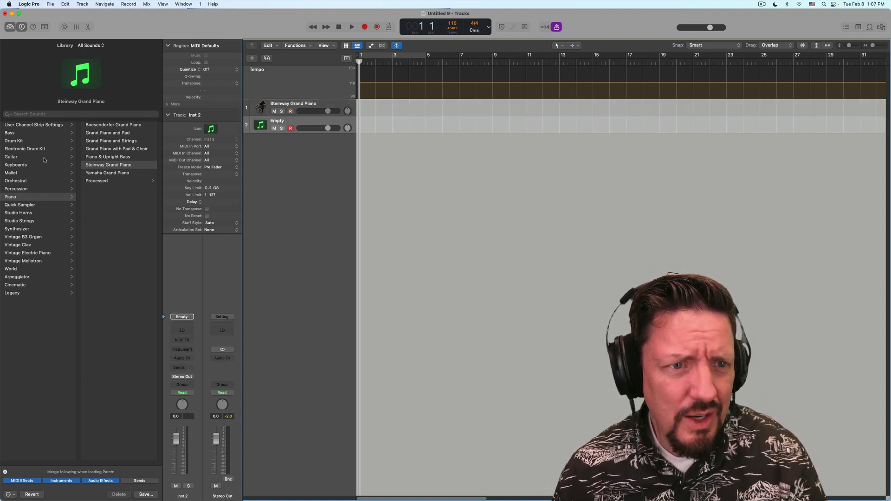
{"action": "left_click", "coordinate": [21, 141]}
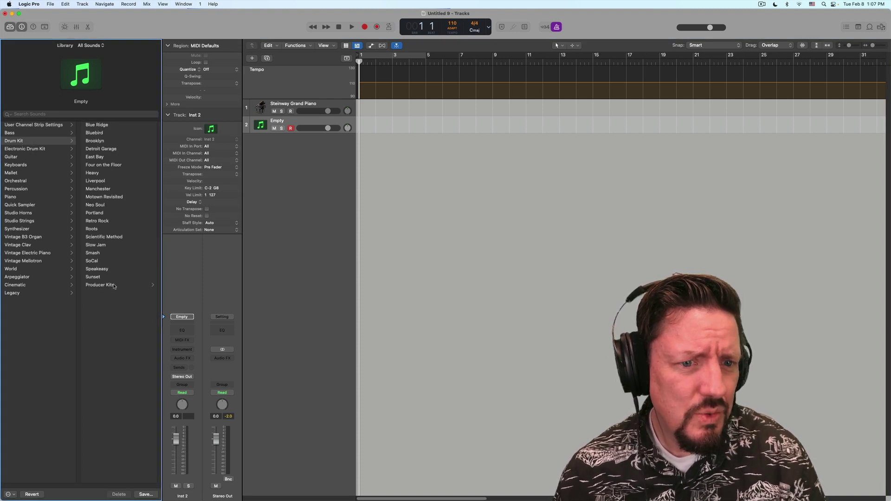
{"action": "left_click", "coordinate": [185, 350]}
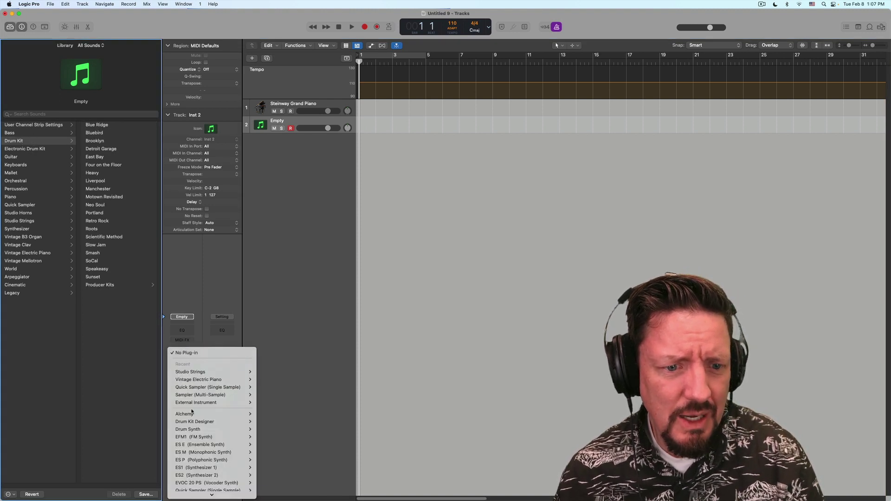
{"action": "mouse_move", "coordinate": [200, 422]}
{"action": "left_click", "coordinate": [270, 426]}
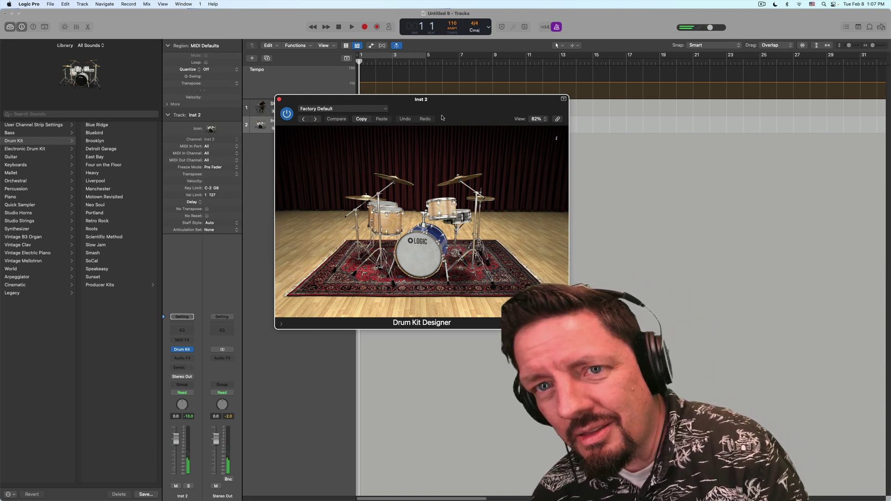
{"action": "left_click_drag", "start_coordinate": [446, 112], "coordinate": [482, 231]}
Capture a played drum pattern at the project start, then capture a second one with the playhead at bar 3.
{"action": "key", "text": "shift+r"}
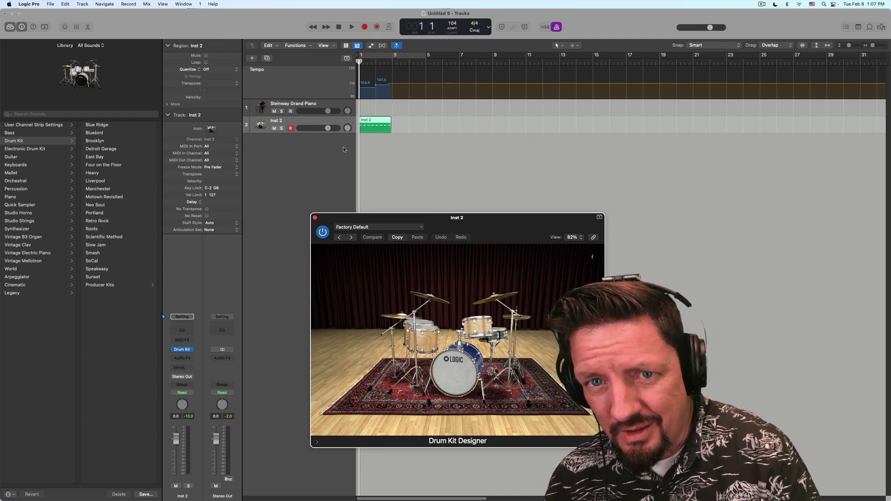
{"action": "left_click_drag", "start_coordinate": [407, 63], "coordinate": [394, 62]}
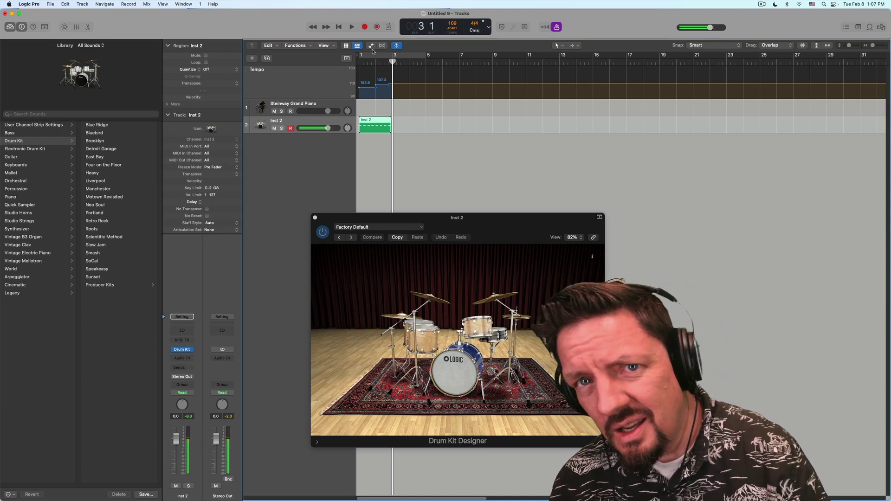
{"action": "left_click", "coordinate": [377, 28]}
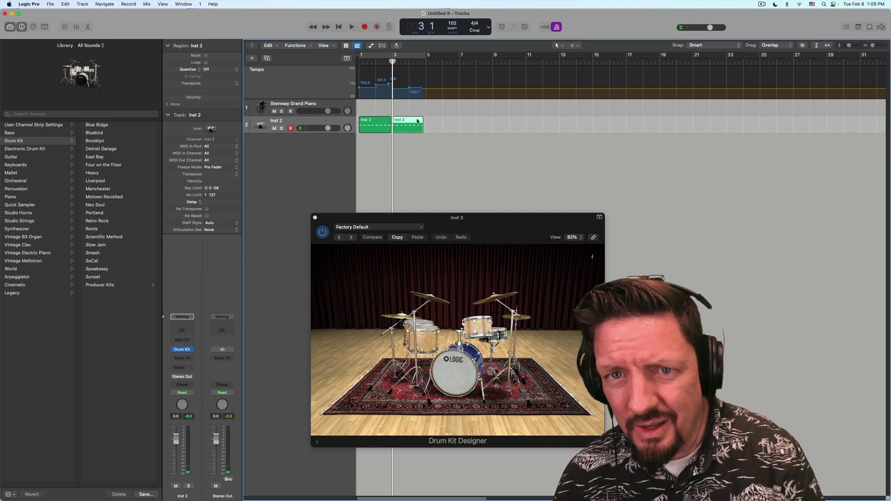
Switch the tempo mode to KEEP, set one constant project tempo of 103 bpm and play back the drum regions.
{"action": "left_click", "coordinate": [453, 29]}
{"action": "left_click", "coordinate": [464, 24]}
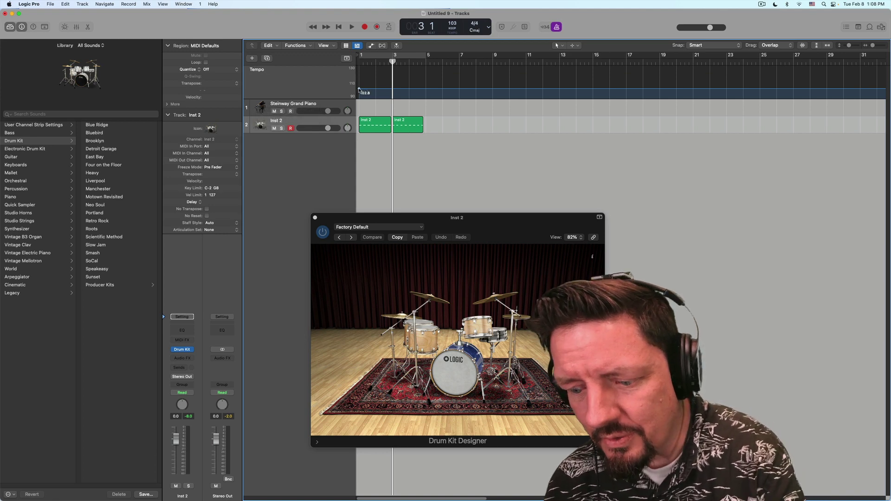
{"action": "left_click_drag", "start_coordinate": [359, 89], "coordinate": [358, 84]}
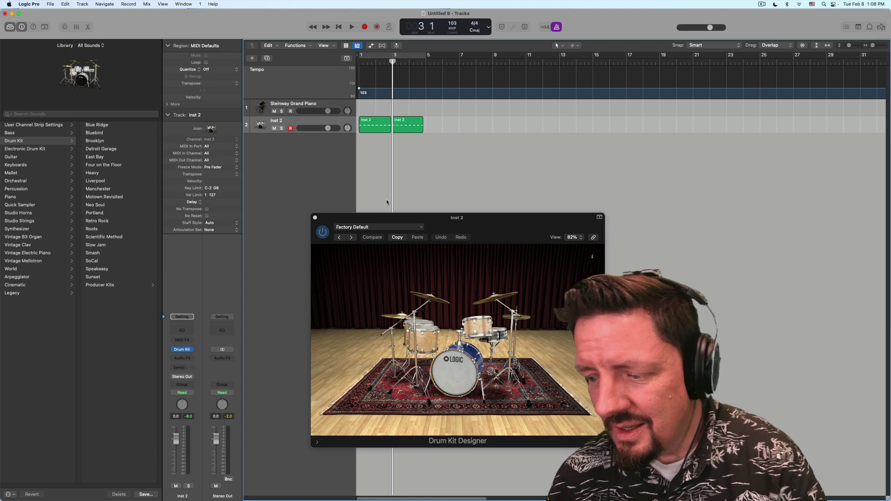
{"action": "key", "text": "space"}
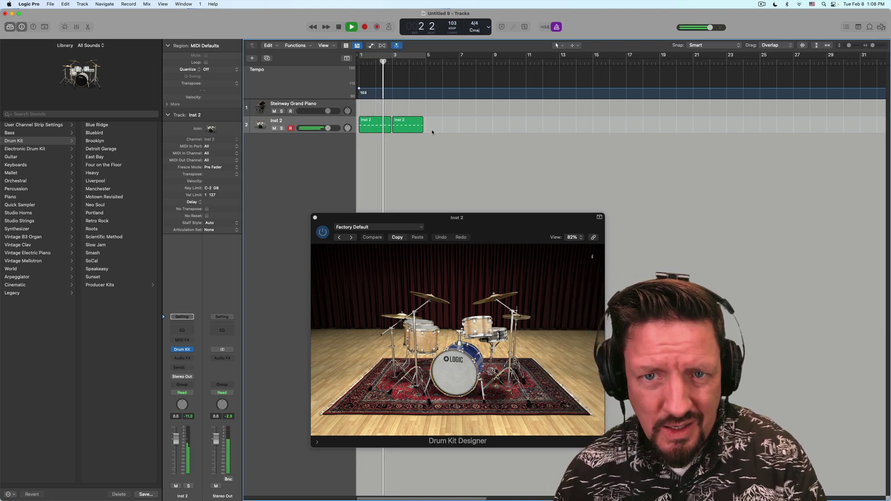
Quantize both drum regions to 1/4 Note and listen to the playback.
{"action": "left_click", "coordinate": [418, 125]}
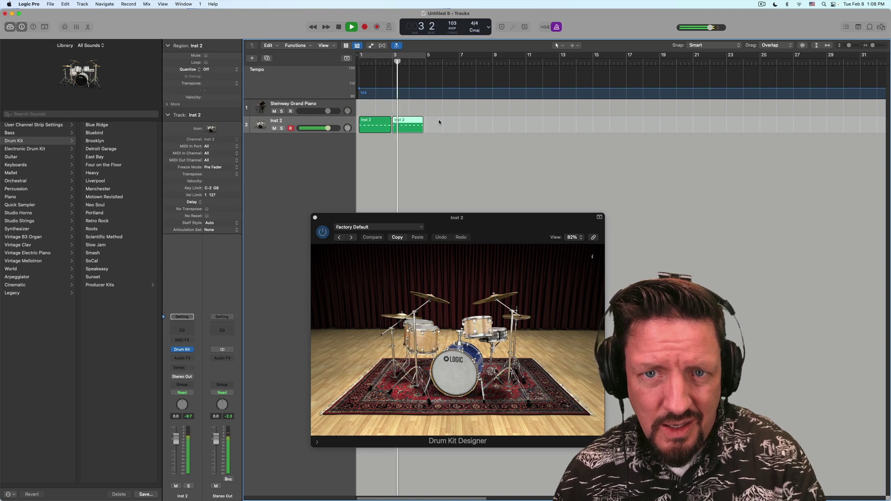
{"action": "key", "text": "super+a"}
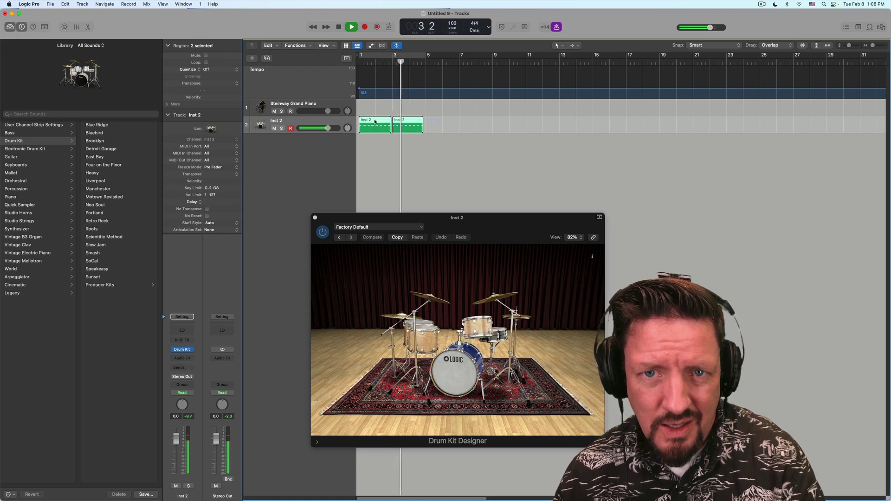
{"action": "left_click", "coordinate": [221, 70]}
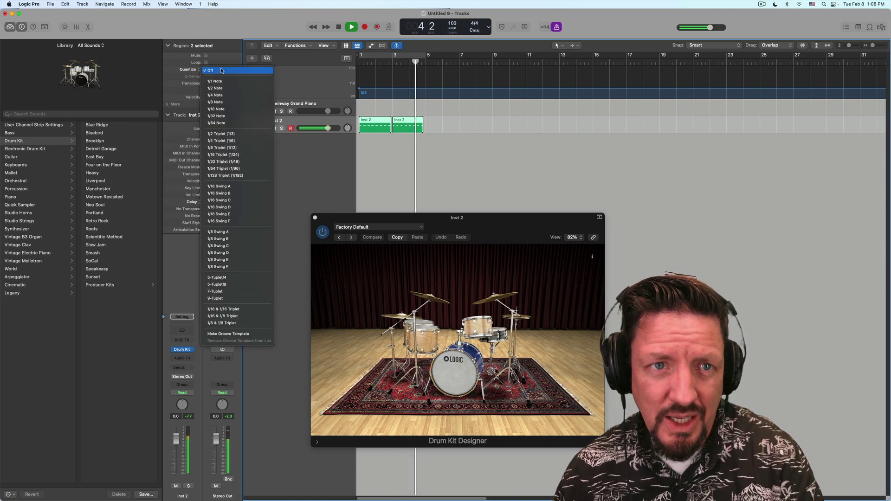
{"action": "left_click", "coordinate": [226, 95]}
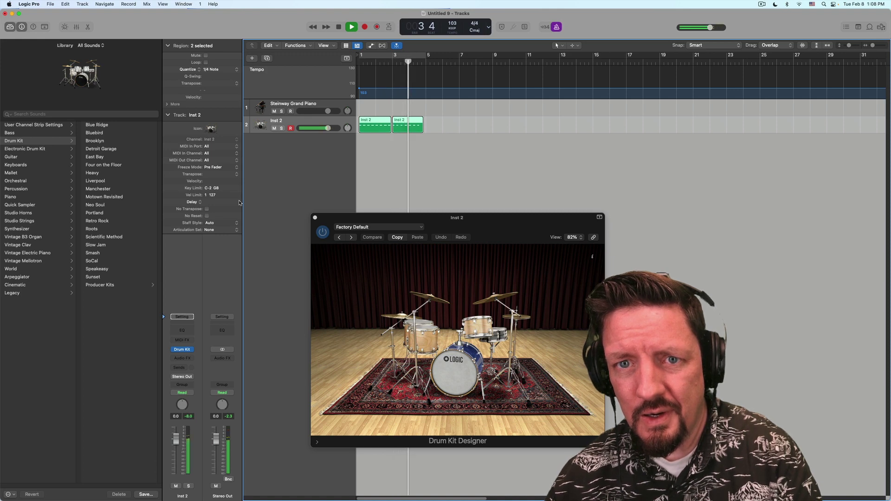
{"action": "key", "text": "space"}
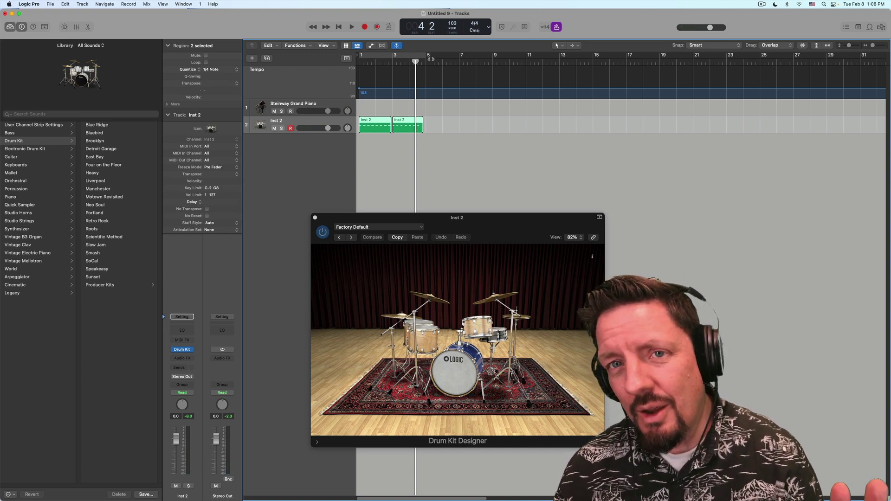
Set the tempo mode to ADAPT – Adapt Project Tempo and capture another played drum pattern at bar 5.
{"action": "mouse_move", "coordinate": [447, 62]}
{"action": "left_mouse_down"}
{"action": "mouse_move", "coordinate": [467, 62]}
{"action": "mouse_move", "coordinate": [459, 61]}
{"action": "left_mouse_up"}
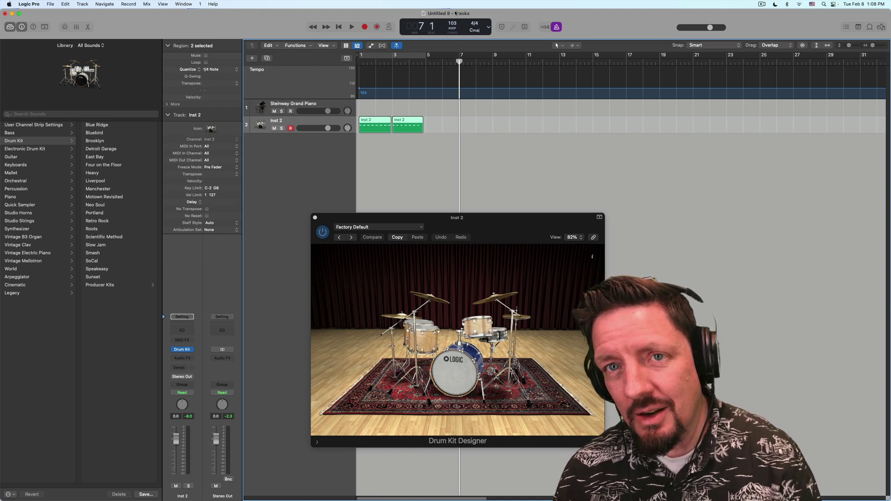
{"action": "left_click", "coordinate": [452, 29]}
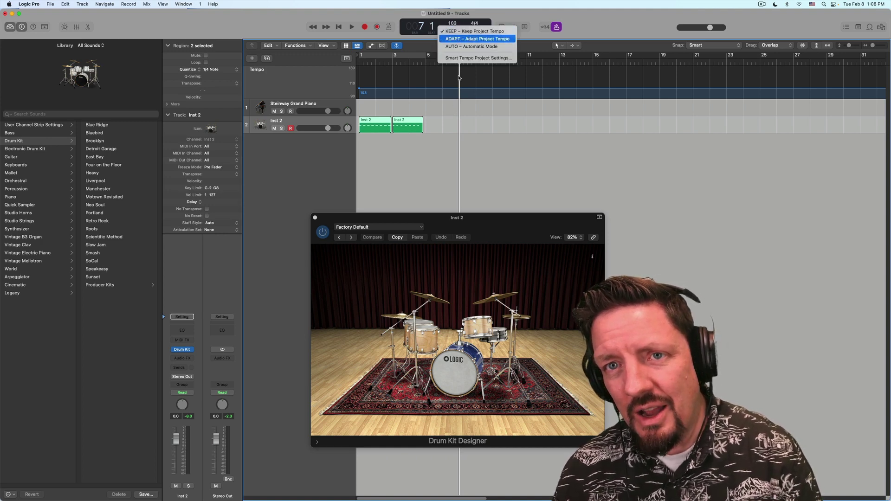
{"action": "left_click", "coordinate": [457, 38]}
{"action": "key", "text": "Return"}
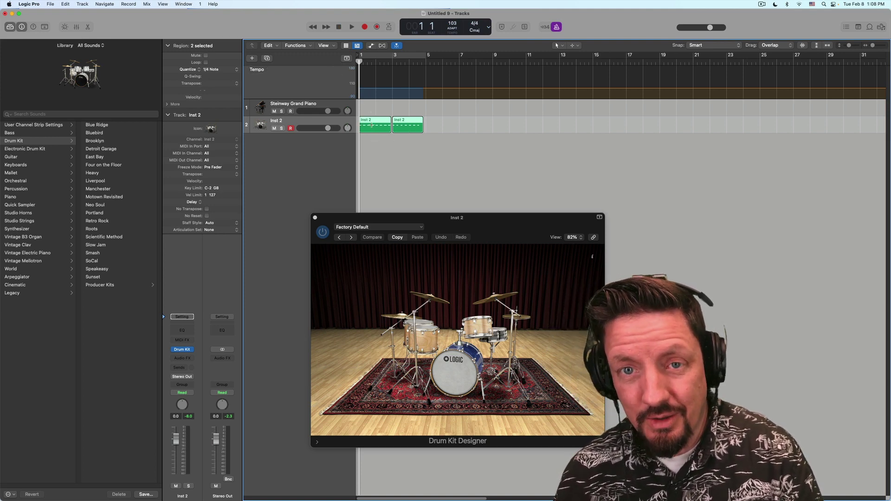
{"action": "left_click", "coordinate": [422, 59]}
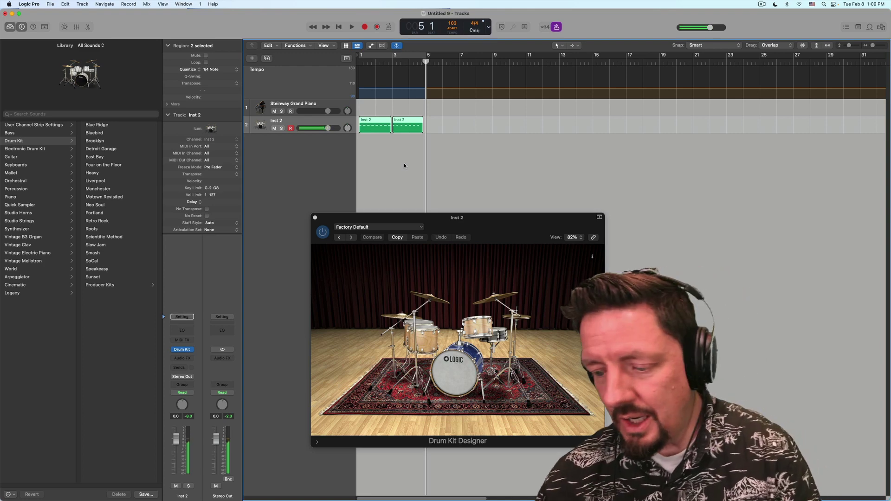
{"action": "key", "text": "space"}
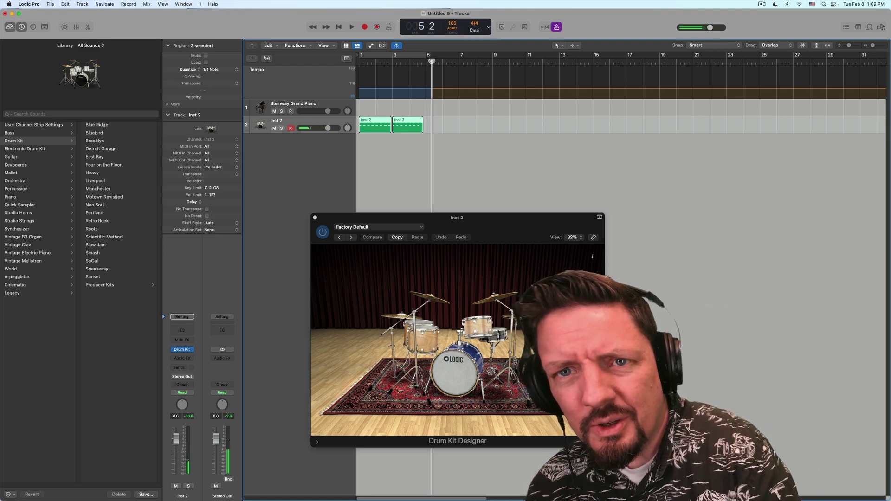
{"action": "key", "text": "space"}
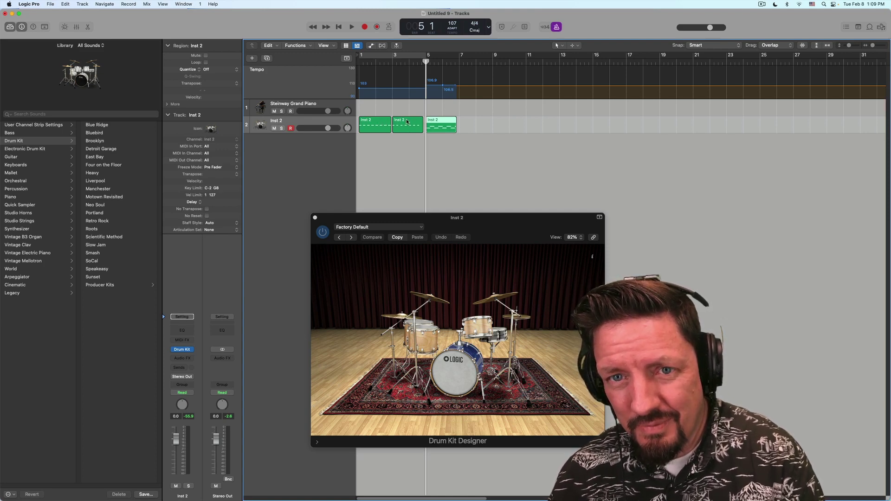
Switch the tempo mode to KEEP, stack the two quantized drum regions on new tracks at bar 5 and play them together.
{"action": "left_click_drag", "start_coordinate": [407, 122], "coordinate": [439, 146]}
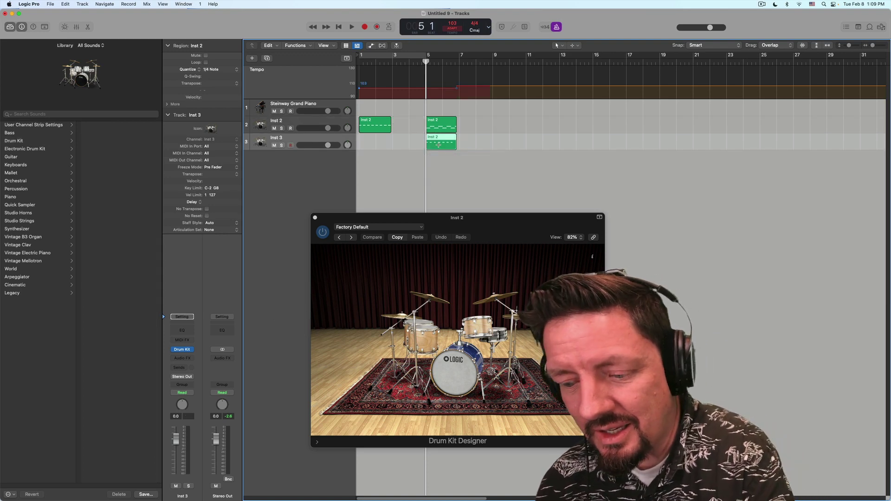
{"action": "key", "text": "super+z"}
{"action": "left_click", "coordinate": [453, 29]}
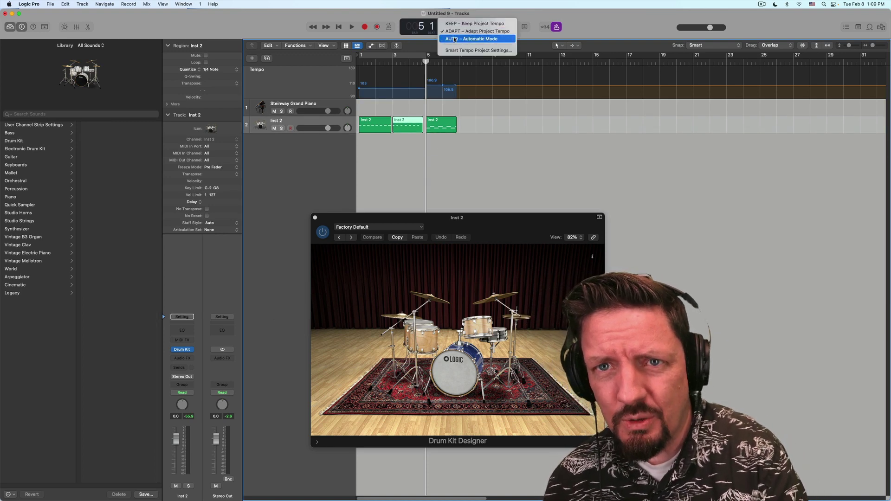
{"action": "left_click", "coordinate": [464, 34]}
{"action": "left_click_drag", "start_coordinate": [402, 120], "coordinate": [436, 134]}
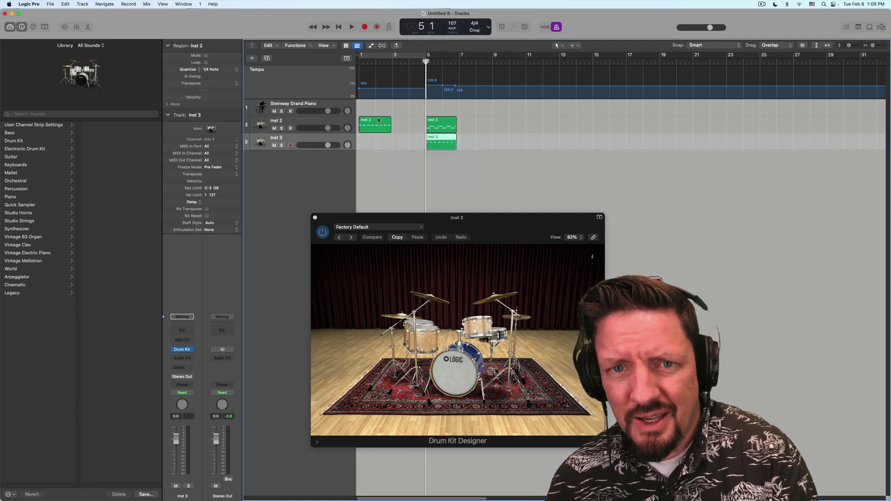
{"action": "left_click_drag", "start_coordinate": [375, 125], "coordinate": [443, 165]}
{"action": "key", "text": "space"}
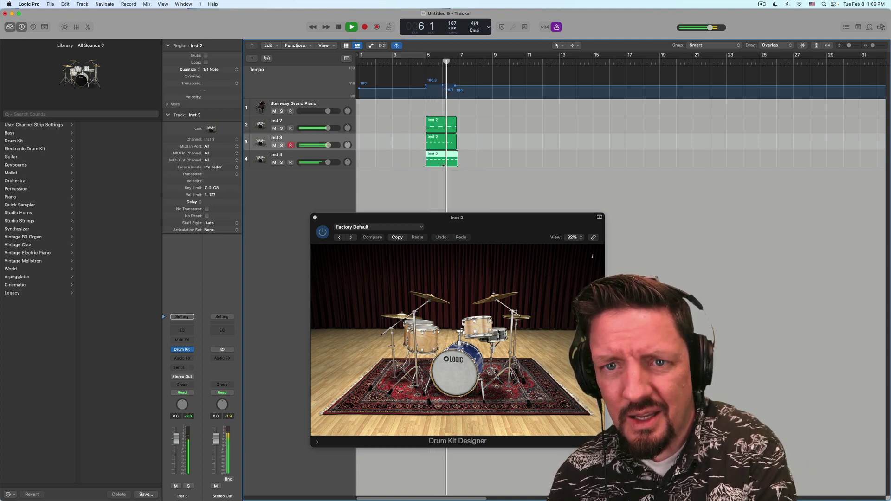
{"action": "key", "text": "space"}
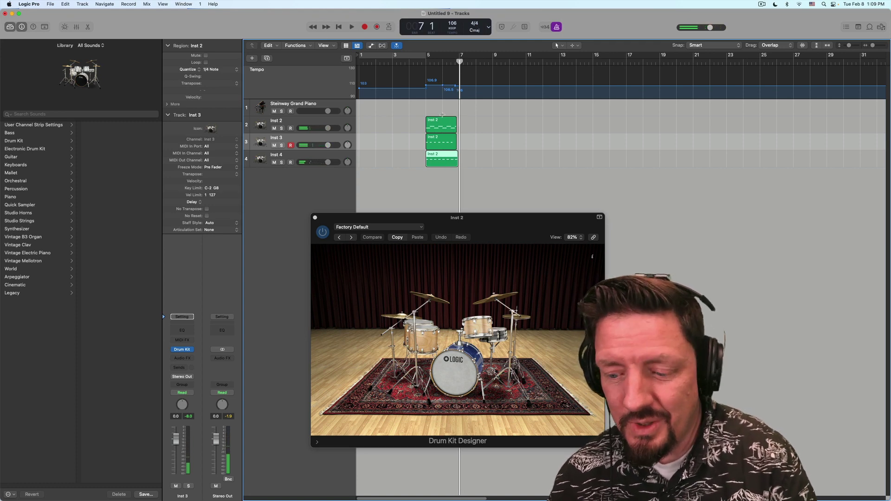
Undo both drum region moves and set the tempo mode back to ADAPT – Adapt Project Tempo.
{"action": "key", "text": "super+z"}
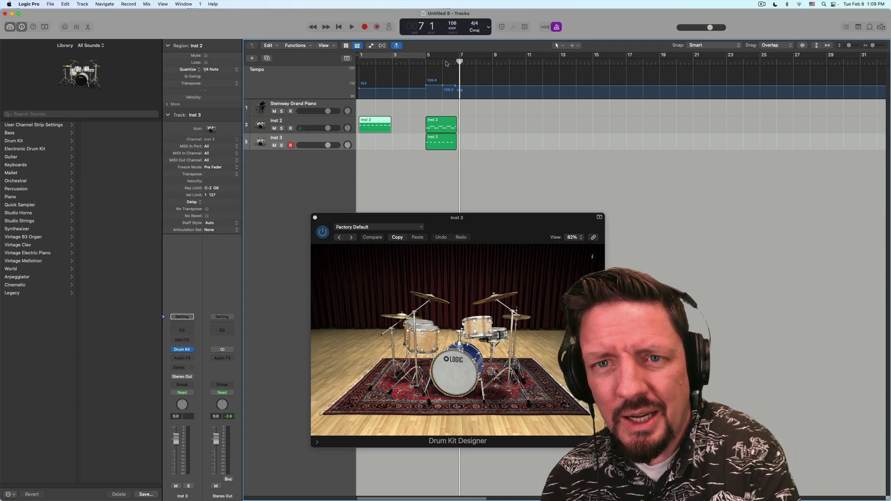
{"action": "key", "text": "super+z"}
{"action": "left_click", "coordinate": [451, 26]}
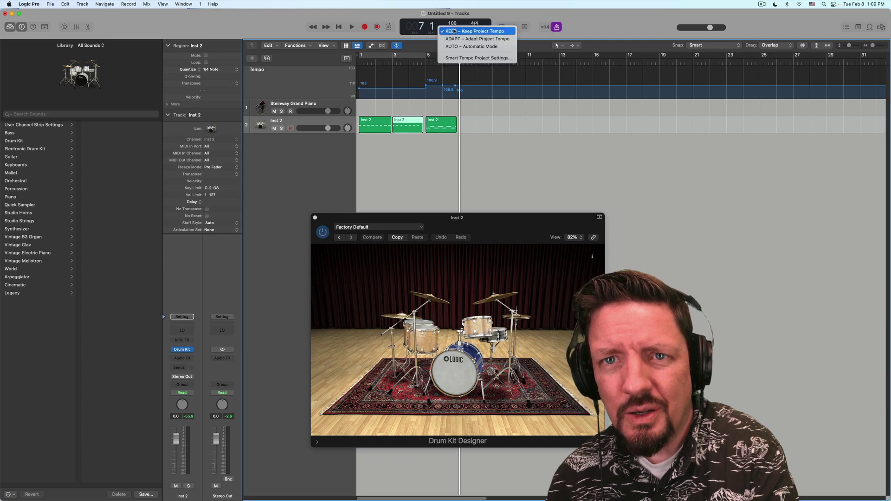
{"action": "left_click", "coordinate": [469, 39]}
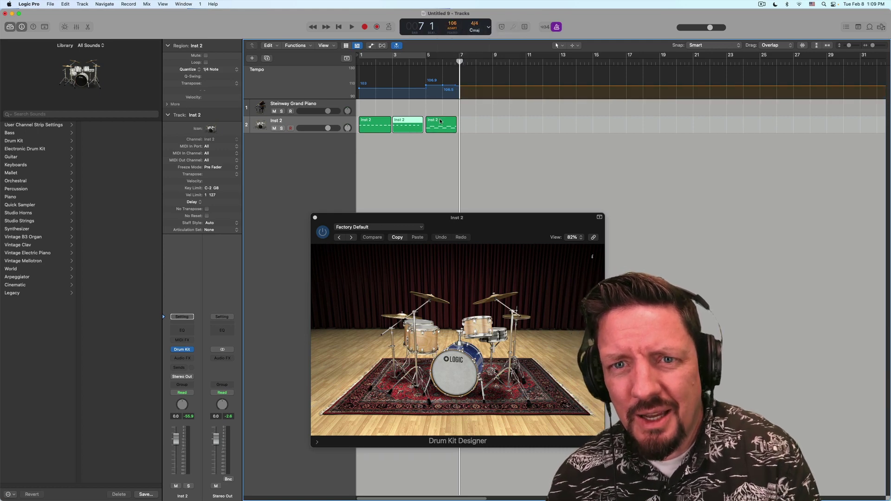
Move the drum region from bar 5 to a new track at bar 1 and play the project from the start.
{"action": "left_click_drag", "start_coordinate": [441, 122], "coordinate": [375, 149]}
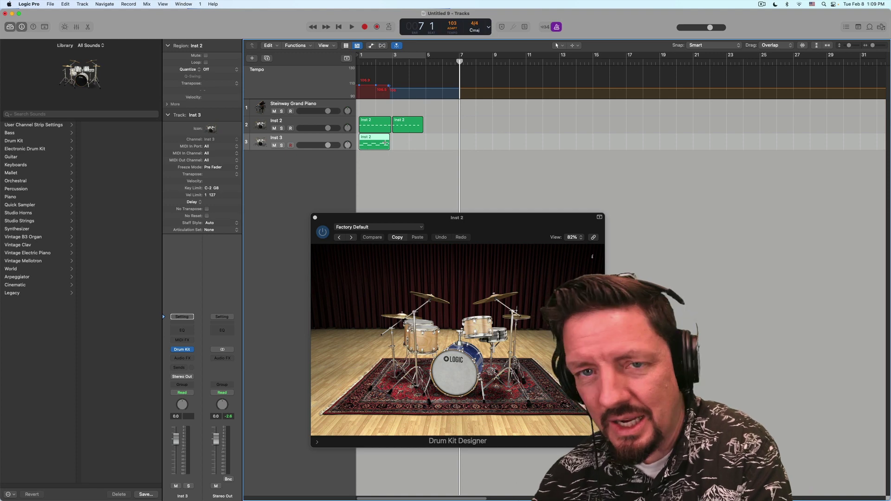
{"action": "key", "text": "Return"}
{"action": "key", "text": "space"}
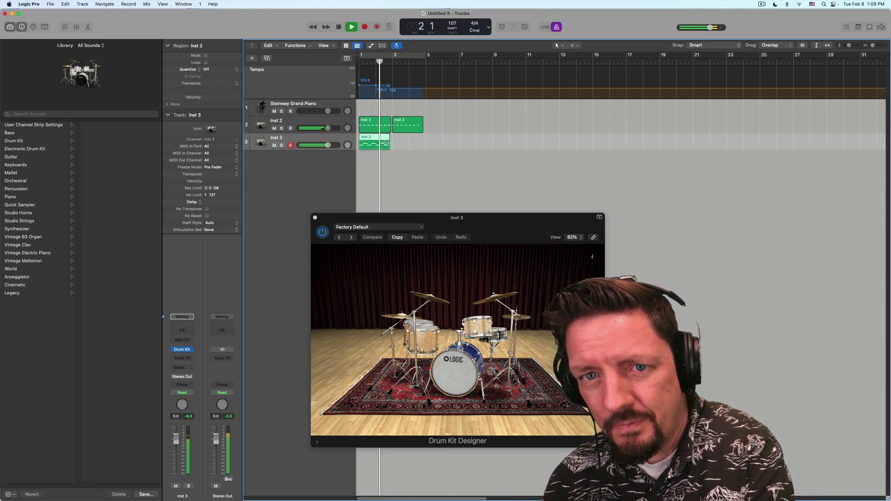
{"action": "key", "text": "space"}
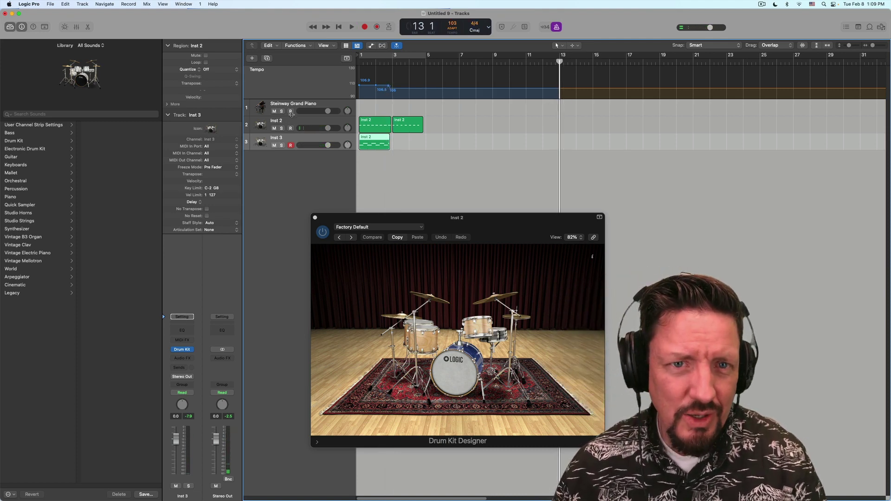
Capture a played piano part at bar 13 on the Steinway Grand Piano track.
{"action": "left_click", "coordinate": [304, 109]}
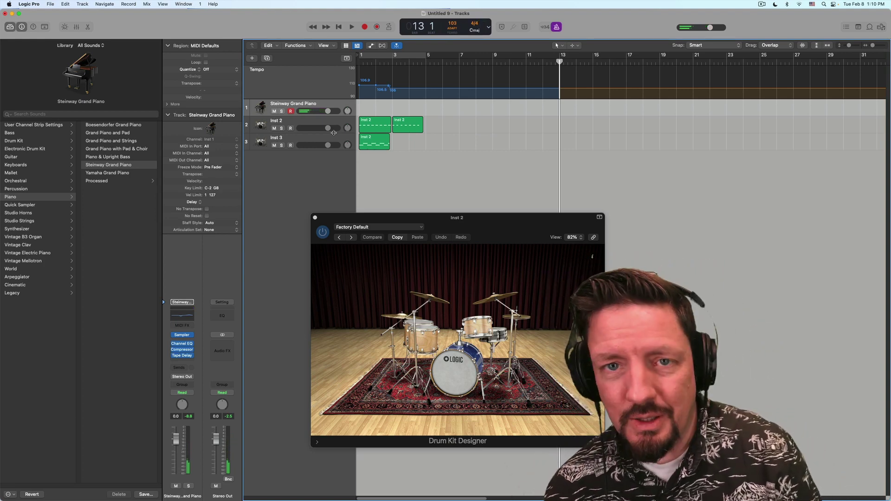
{"action": "left_click", "coordinate": [377, 27]}
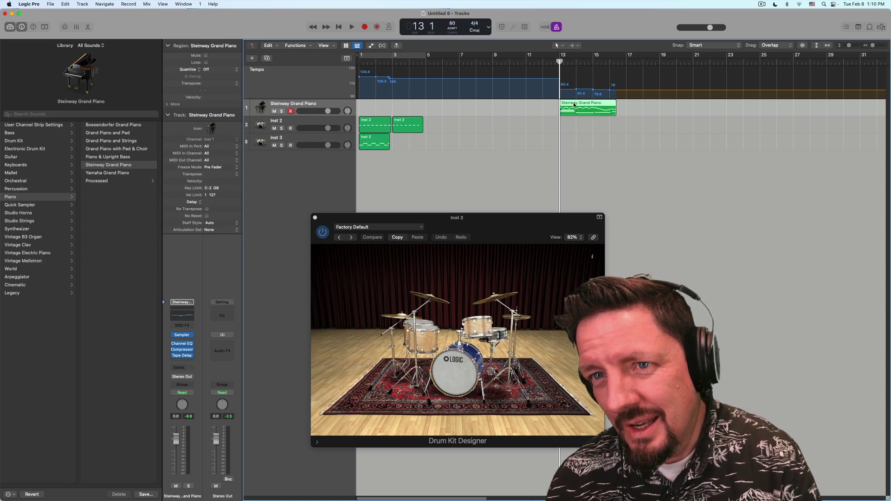
Move the captured piano region to a new track at bar 1 below the drums and play it with them.
{"action": "left_click_drag", "start_coordinate": [574, 105], "coordinate": [372, 166]}
{"action": "key", "text": "Return"}
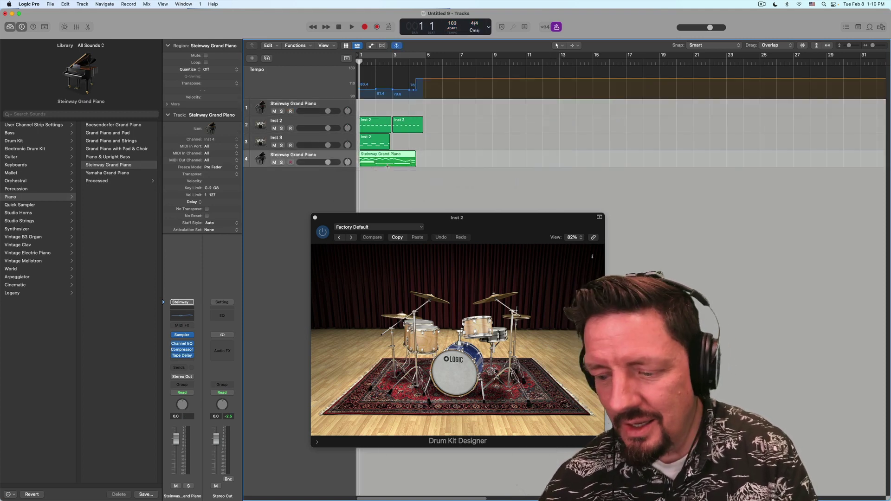
{"action": "key", "text": "space"}
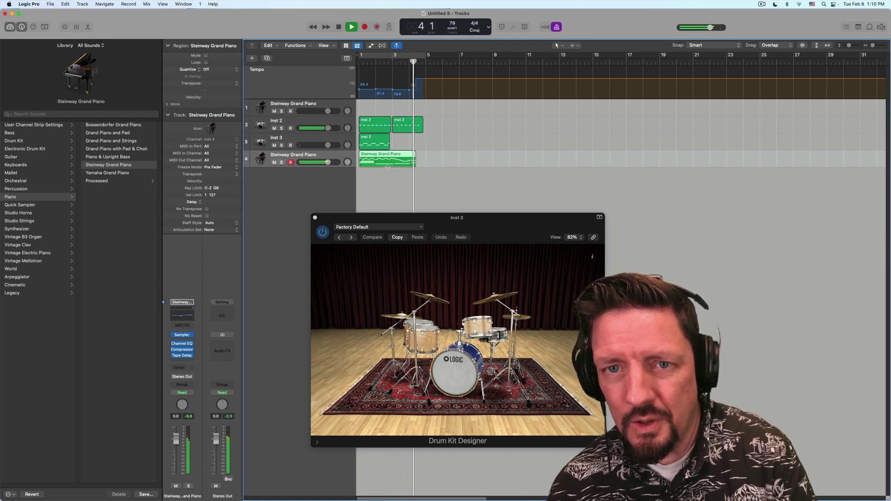
{"action": "key", "text": "space"}
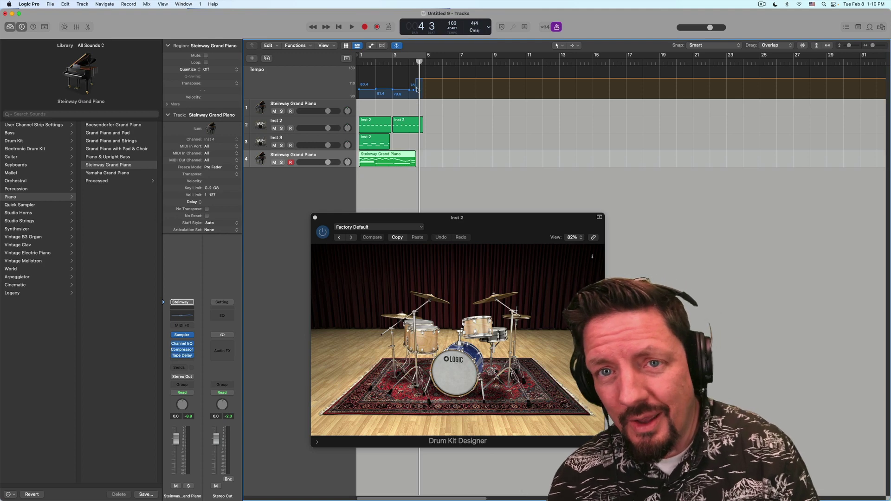
Set the tempo mode to KEEP and flatten the tempo curve to about 107 bpm until bar 11, with 103.4 bpm from there.
{"action": "left_click", "coordinate": [452, 28]}
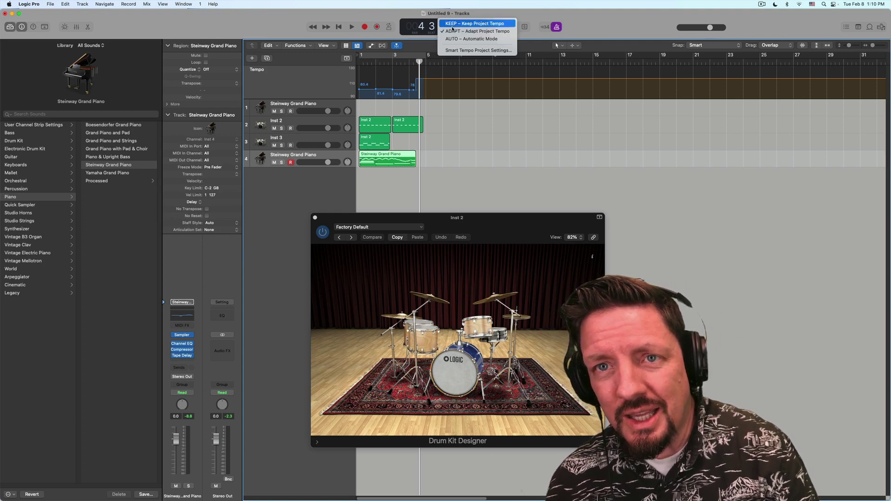
{"action": "left_click", "coordinate": [469, 24]}
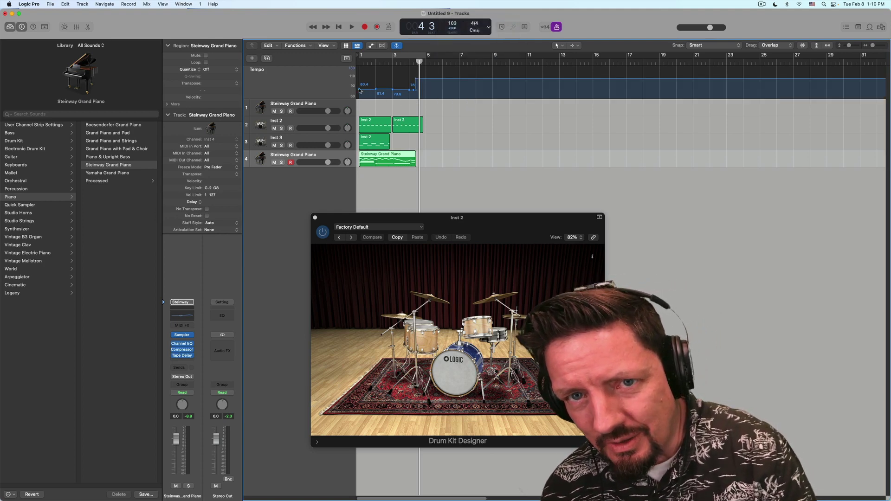
{"action": "left_click_drag", "start_coordinate": [368, 95], "coordinate": [530, 87]}
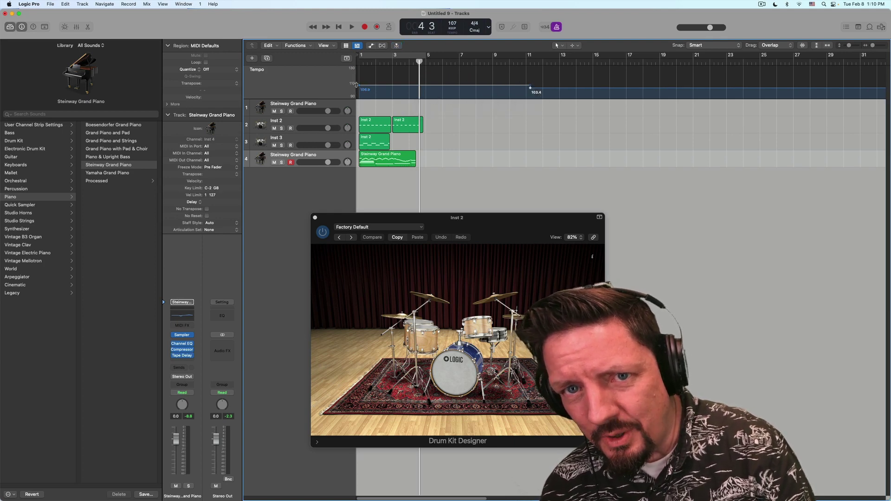
Raise the opening tempo to about 112 bpm and play the project from the start.
{"action": "left_click_drag", "start_coordinate": [362, 87], "coordinate": [359, 82]}
{"action": "key", "text": "Return"}
{"action": "key", "text": "space"}
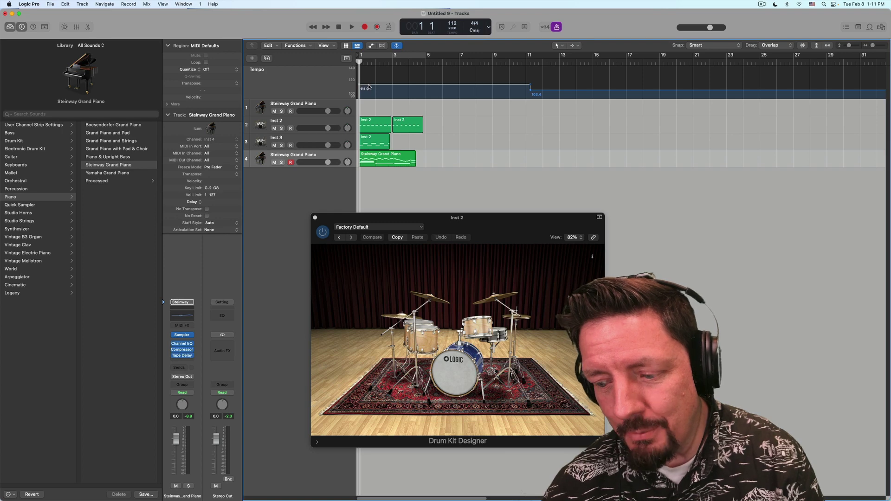
{"action": "key", "text": "space"}
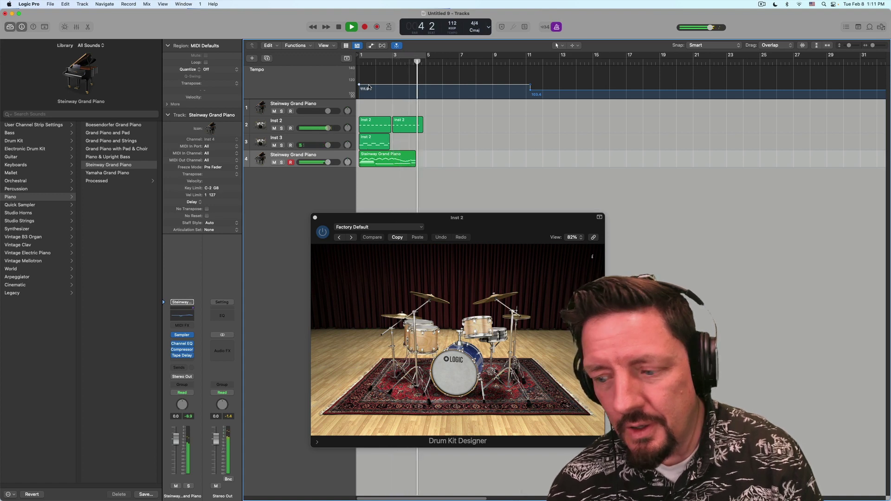
{"action": "key", "text": "space"}
Raise the tempo at bar 1 to 129.9 bpm and play the regions from the start.
{"action": "key", "text": "Return"}
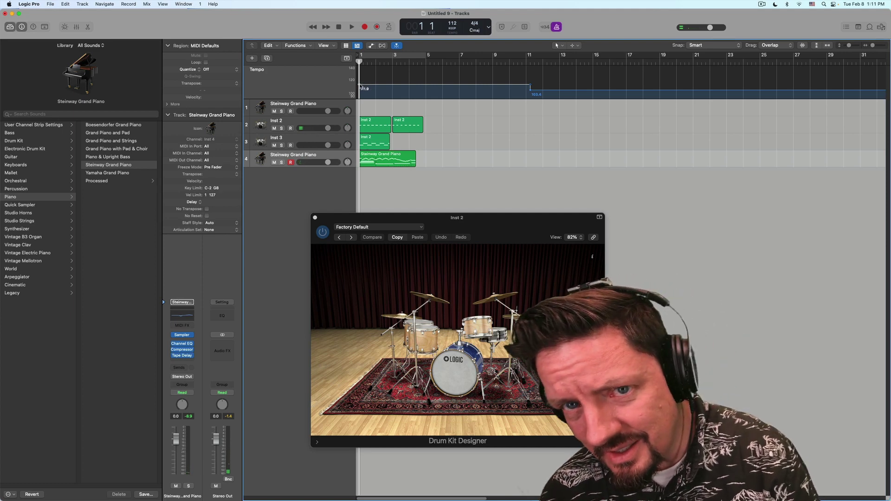
{"action": "left_click_drag", "start_coordinate": [360, 85], "coordinate": [365, 76]}
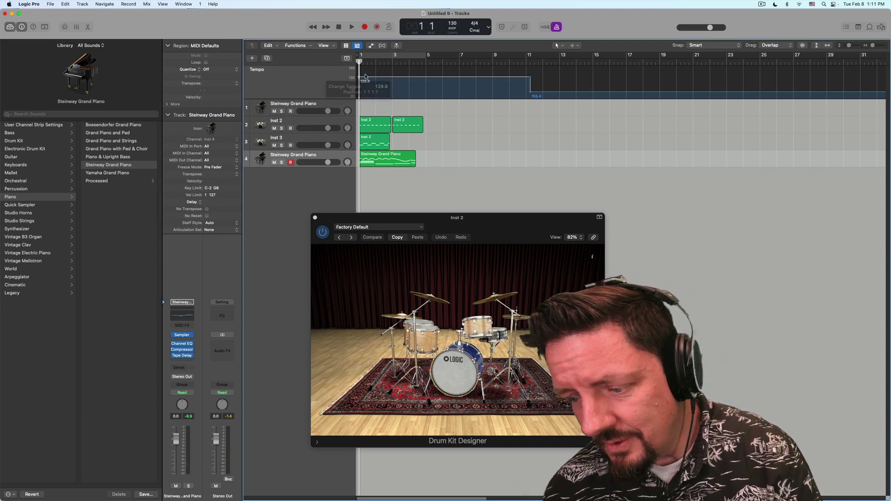
{"action": "key", "text": "space"}
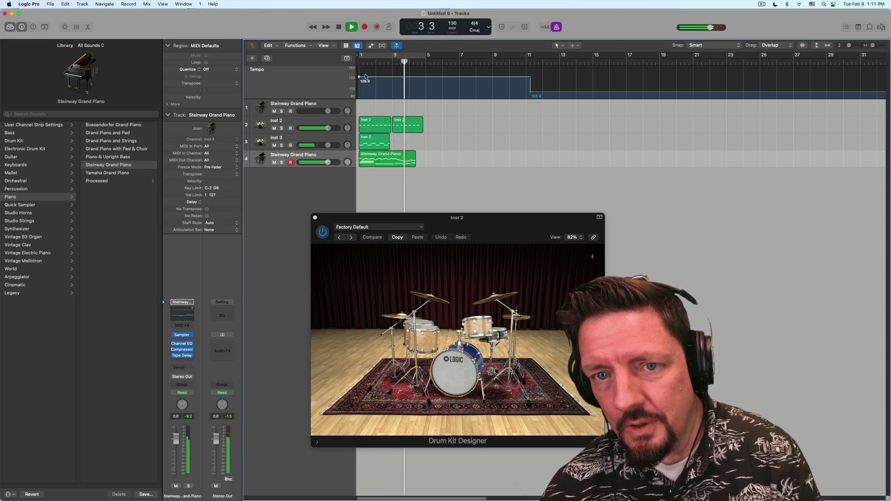
Stop playback, set the tempo mode to ADAPT, and position the playhead at bar 13.
{"action": "key", "text": "space"}
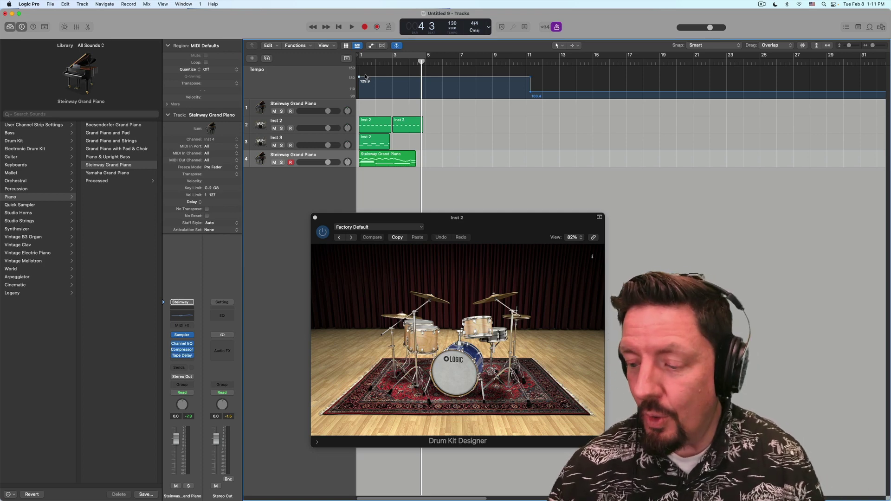
{"action": "left_click", "coordinate": [452, 28]}
{"action": "left_click", "coordinate": [464, 39]}
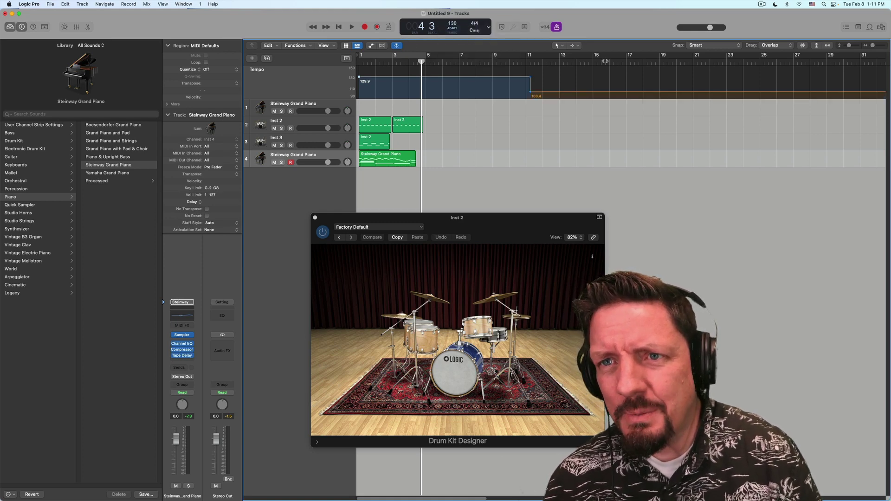
{"action": "left_click", "coordinate": [559, 59]}
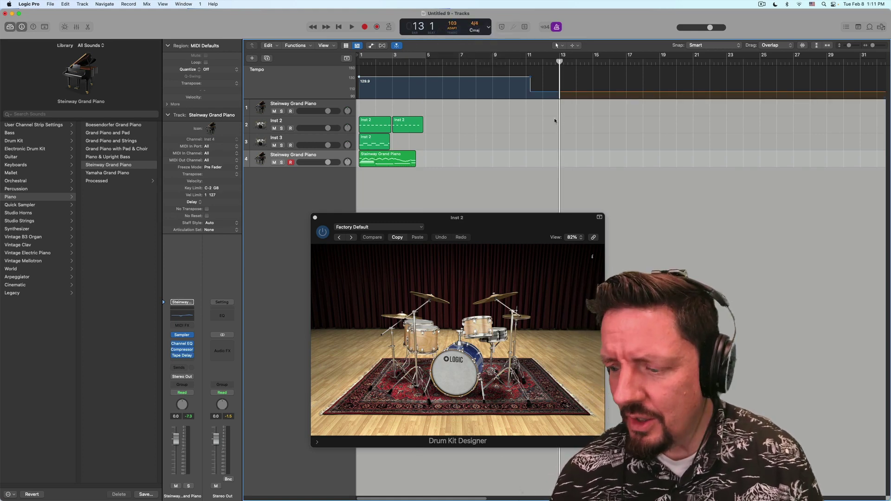
Open Musical Typing, play the same steady piano note eight times, and capture the performance as a recording at bar 13.
{"action": "key", "text": "super+k"}
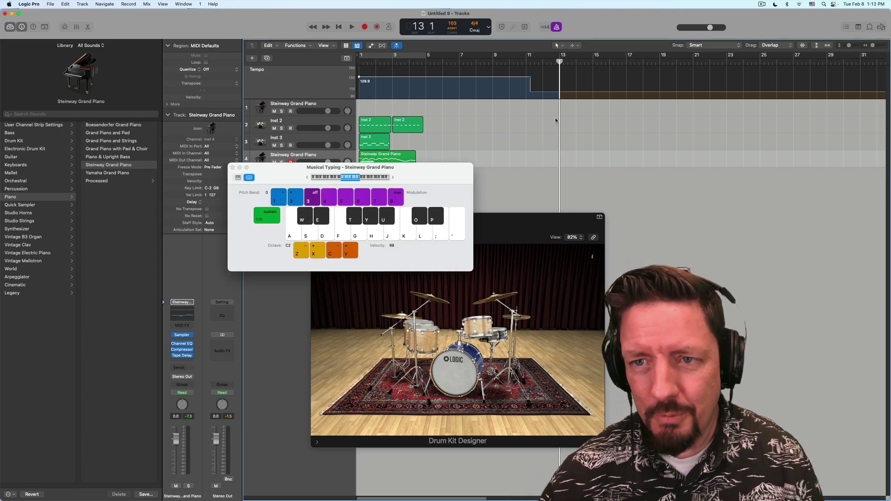
{"action": "key", "text": "h"}
{"action": "key", "text": "h"}
{"action": "key", "text": "h"}
{"action": "key", "text": "h"}
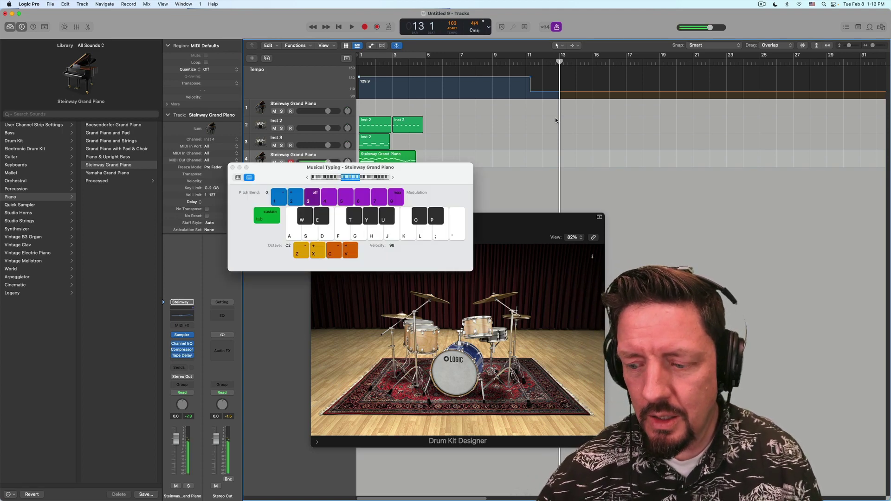
{"action": "key", "text": "h"}
{"action": "key", "text": "h"}
{"action": "key", "text": "h"}
{"action": "key", "text": "h"}
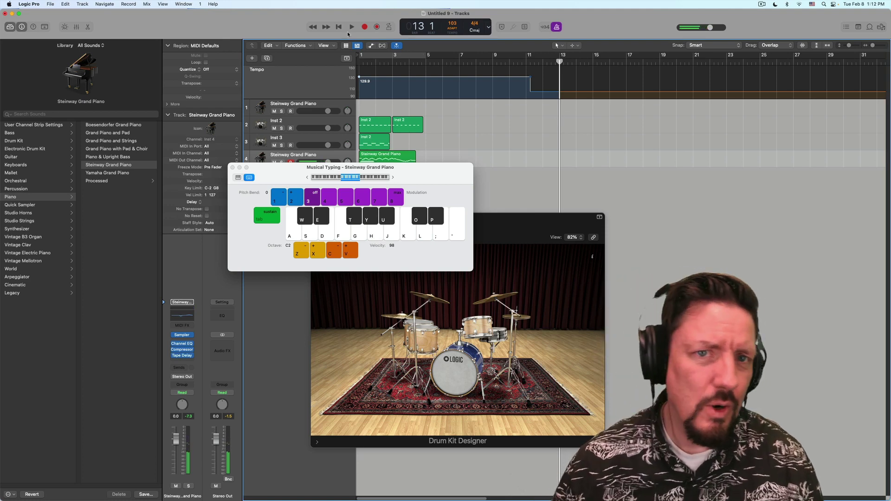
{"action": "left_click", "coordinate": [377, 27]}
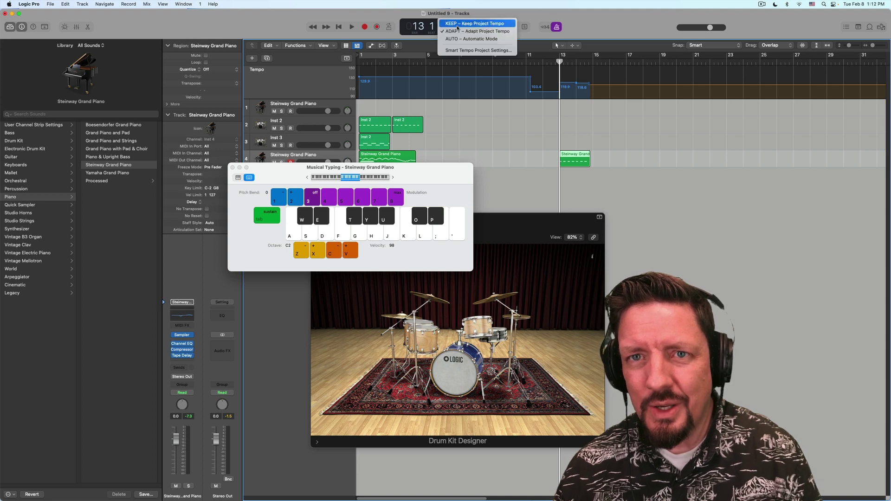
Set the tempo mode to KEEP, raise the tempo at bar 13 to 120 bpm, and play the captured region from just before it.
{"action": "left_click", "coordinate": [560, 86]}
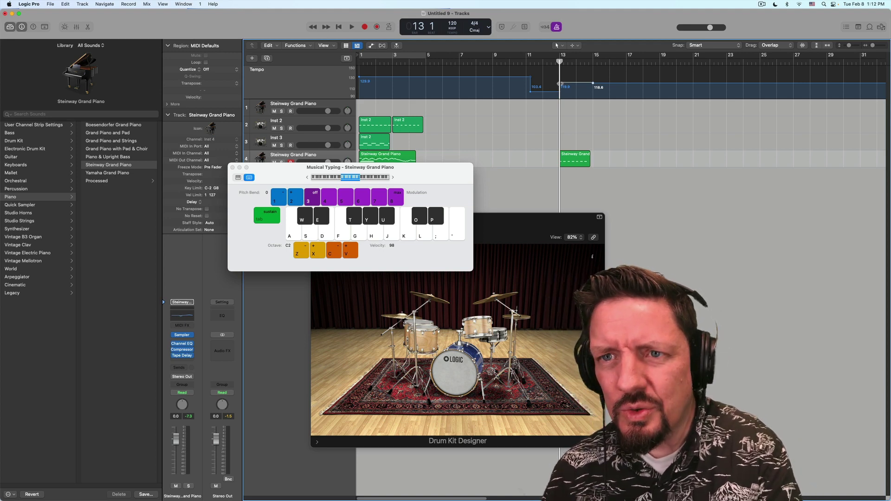
{"action": "left_click", "coordinate": [551, 63]}
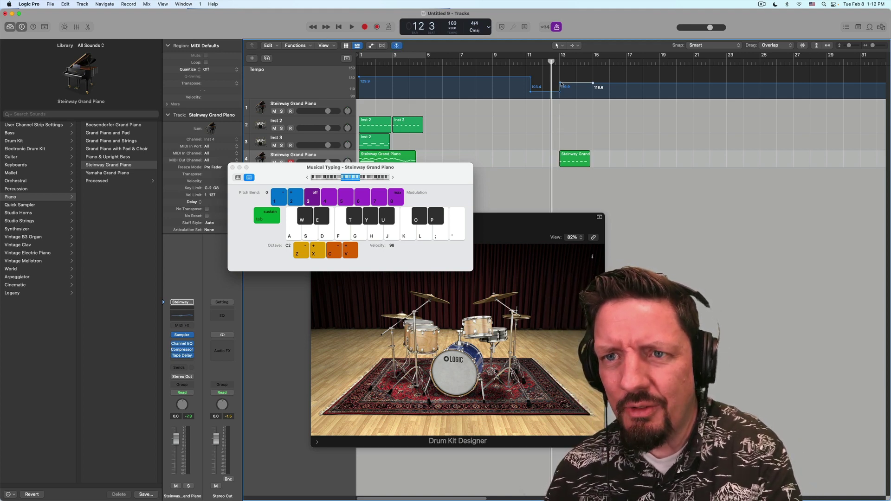
{"action": "left_click_drag", "start_coordinate": [559, 84], "coordinate": [559, 82]}
{"action": "key", "text": "space"}
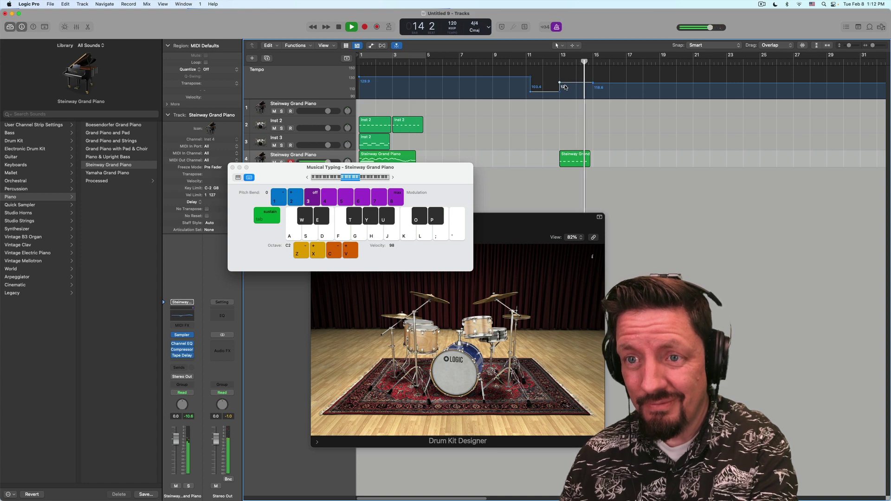
{"action": "key", "text": "space"}
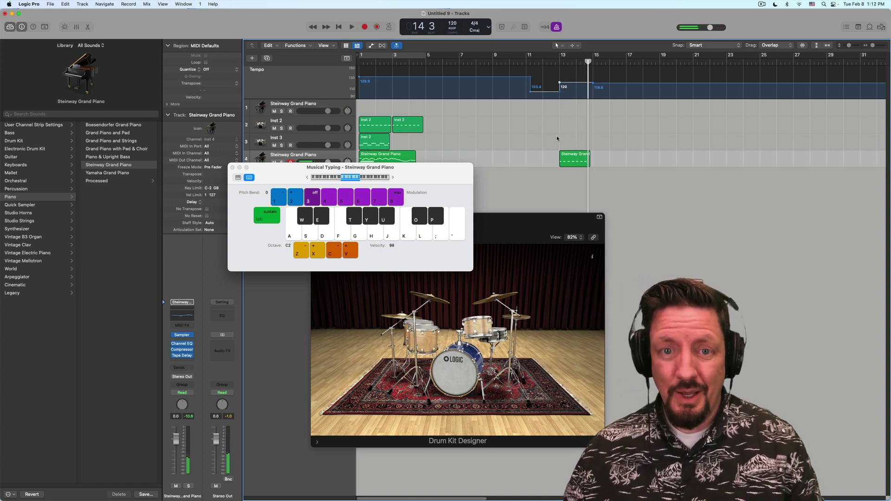